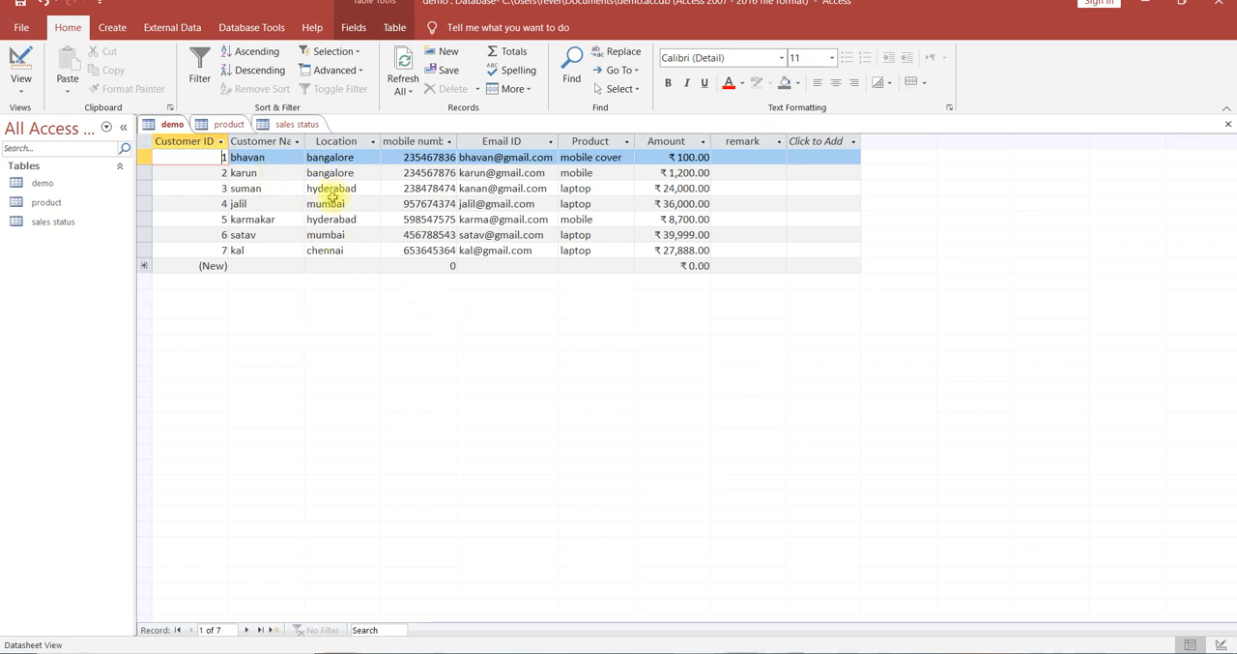
Create a form from the demo table and keep it in Layout View.
click(259, 268)
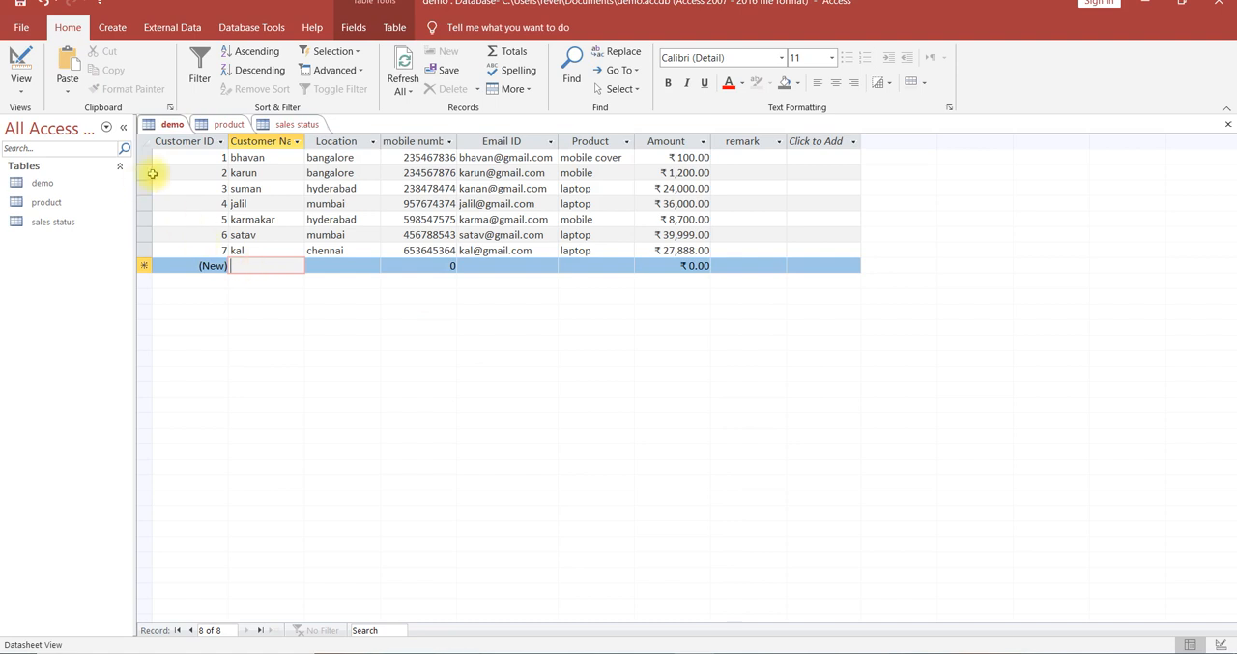
click(48, 182)
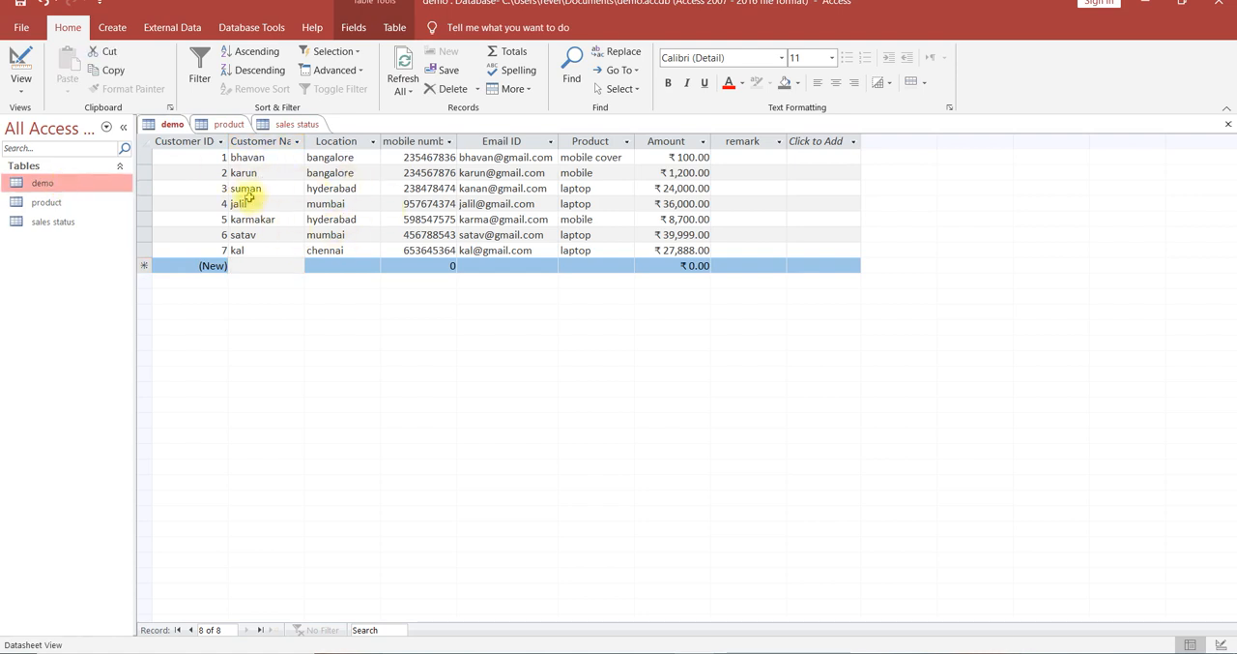
double_click(48, 188)
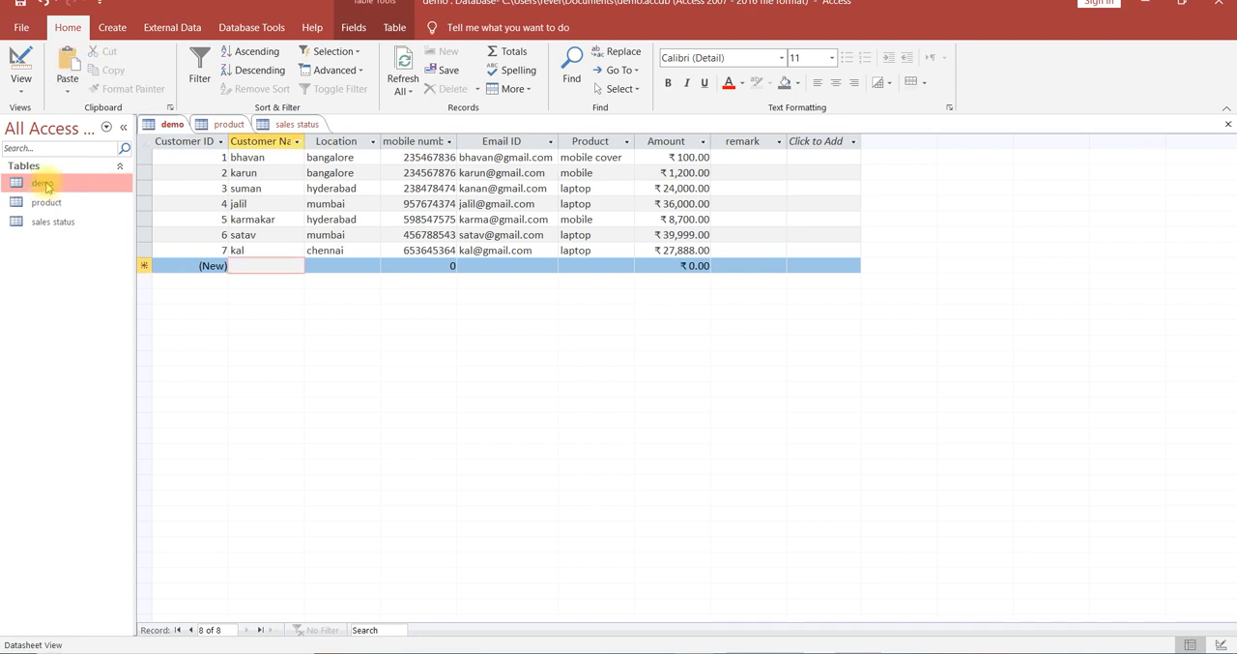
click(113, 28)
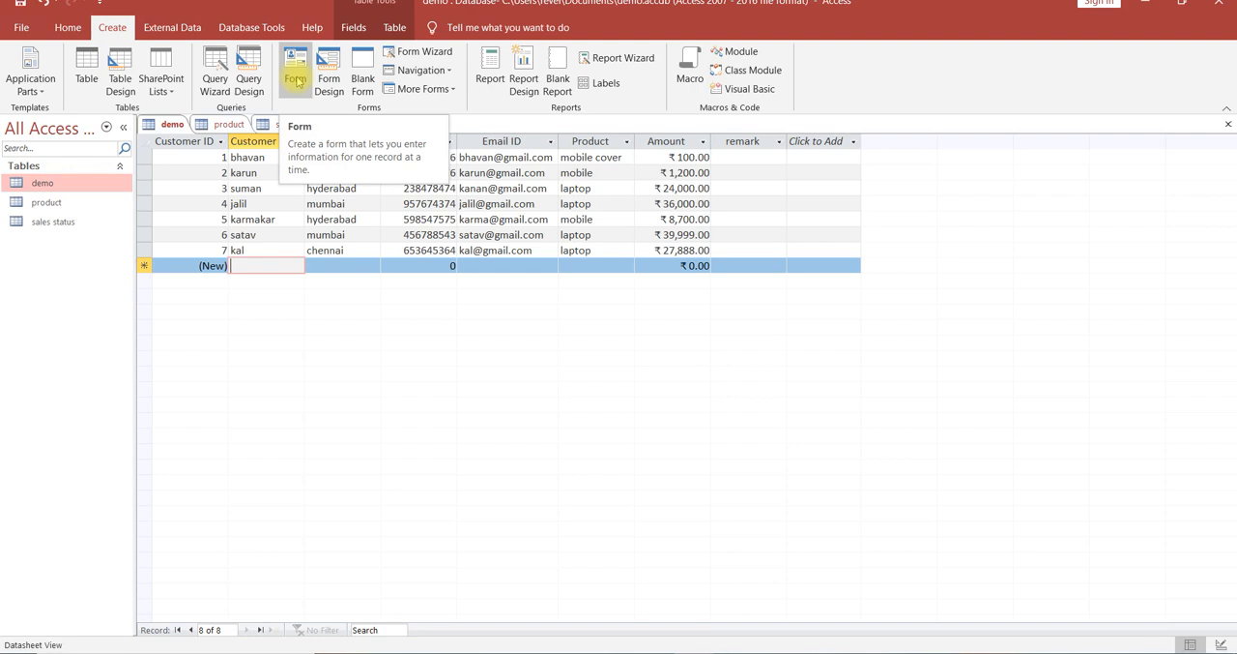
click(296, 79)
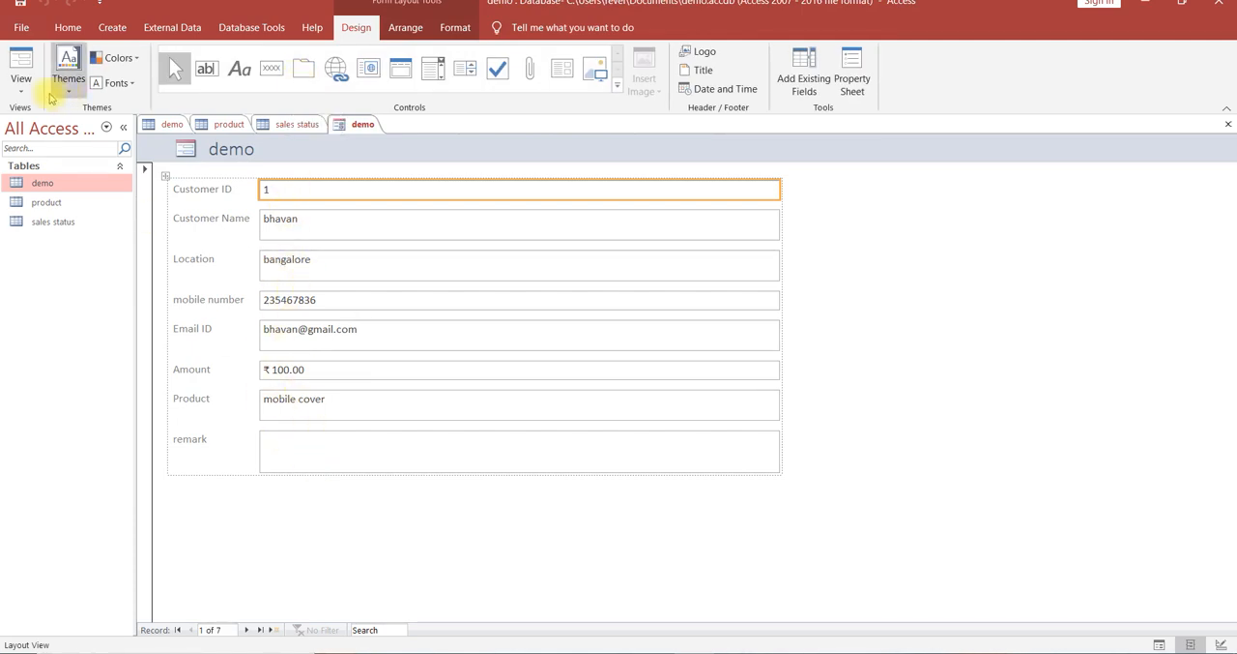
click(19, 96)
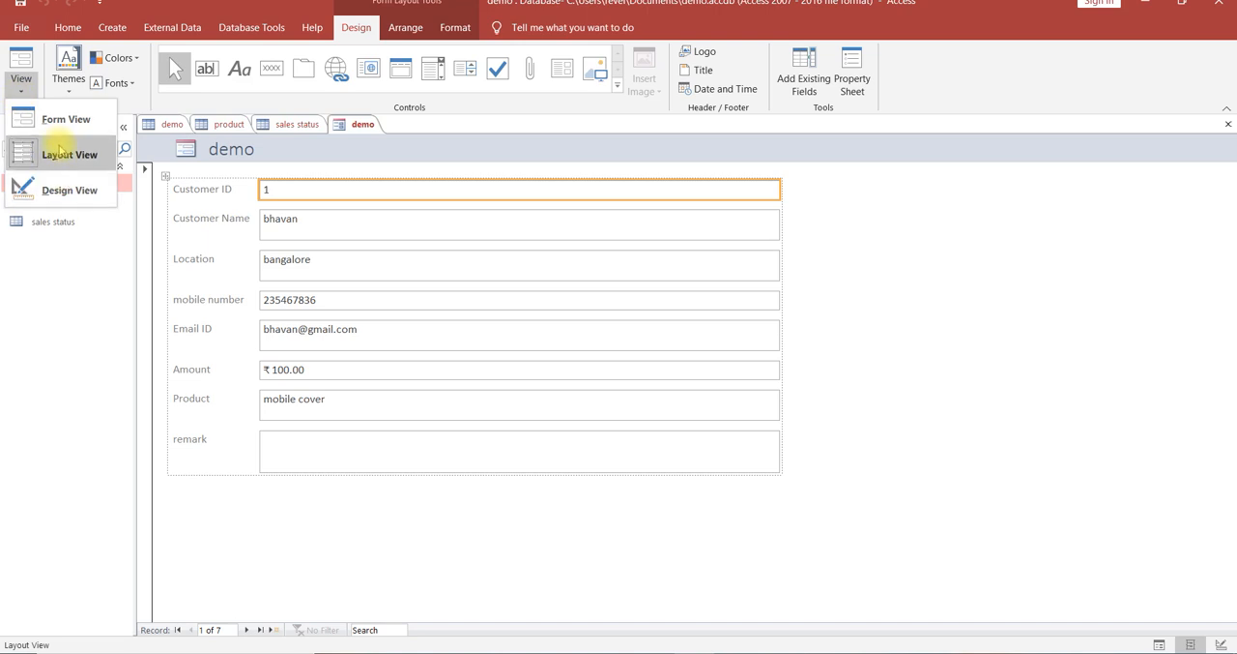
click(67, 155)
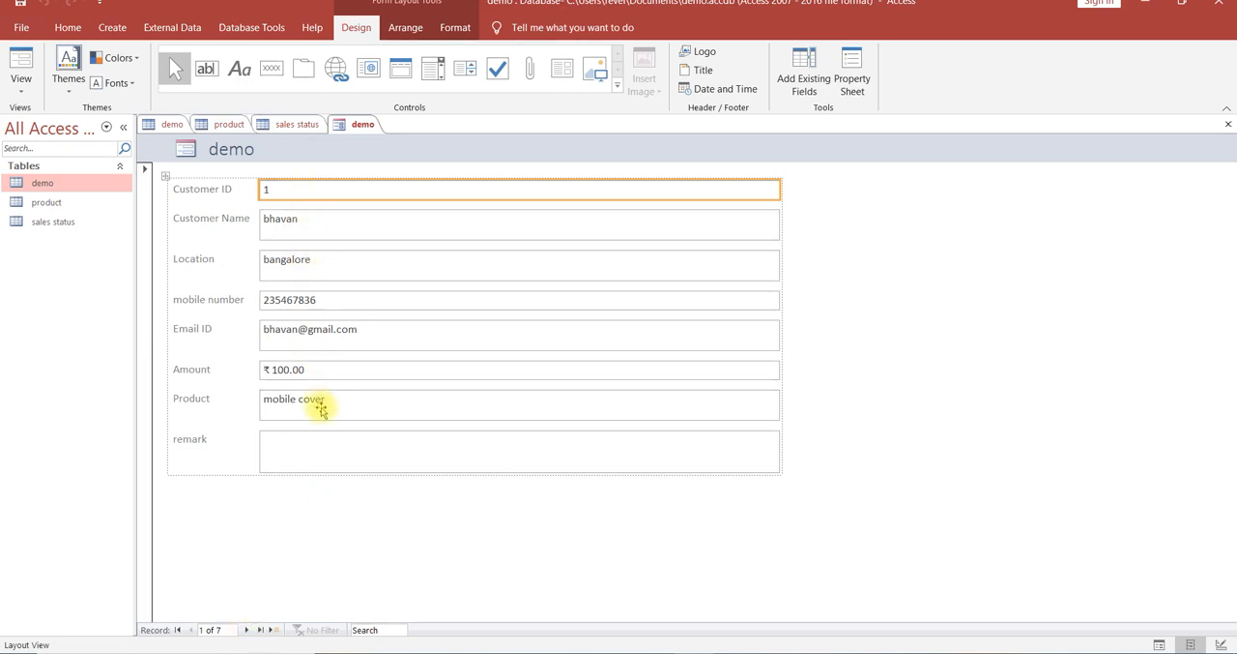
Browse the form's records forward to the blank new record, then back through the last existing ones.
click(247, 629)
click(248, 629)
click(248, 630)
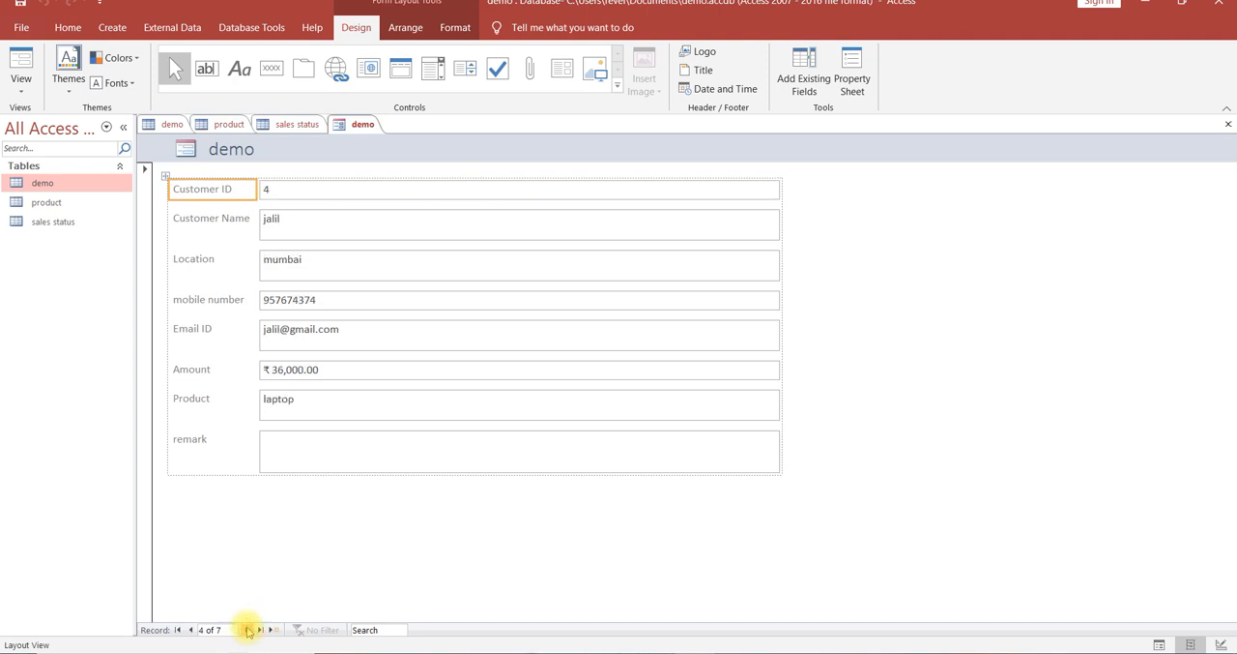
click(248, 630)
click(247, 630)
click(247, 630)
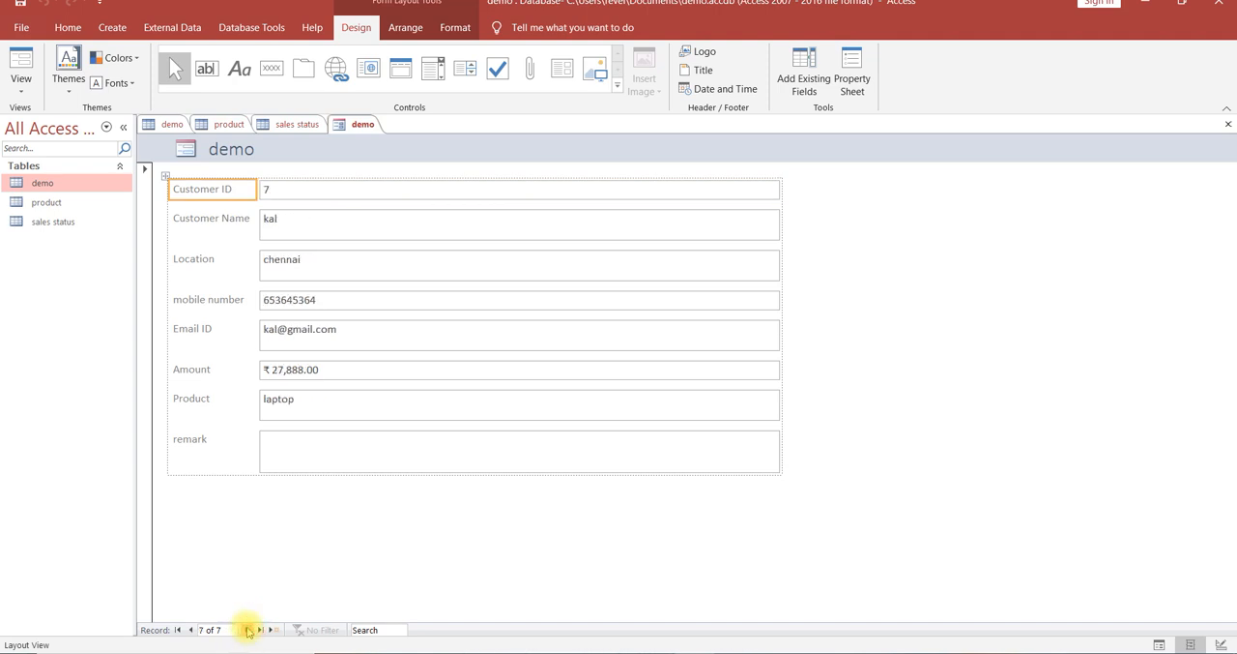
click(247, 630)
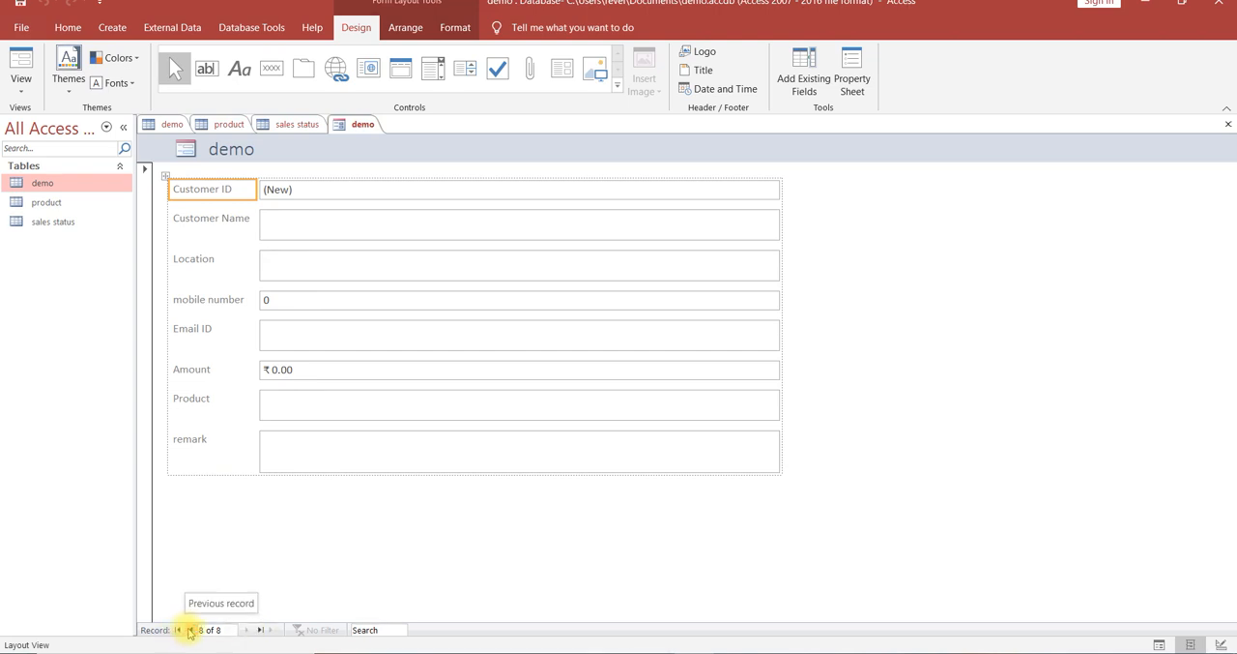
click(190, 630)
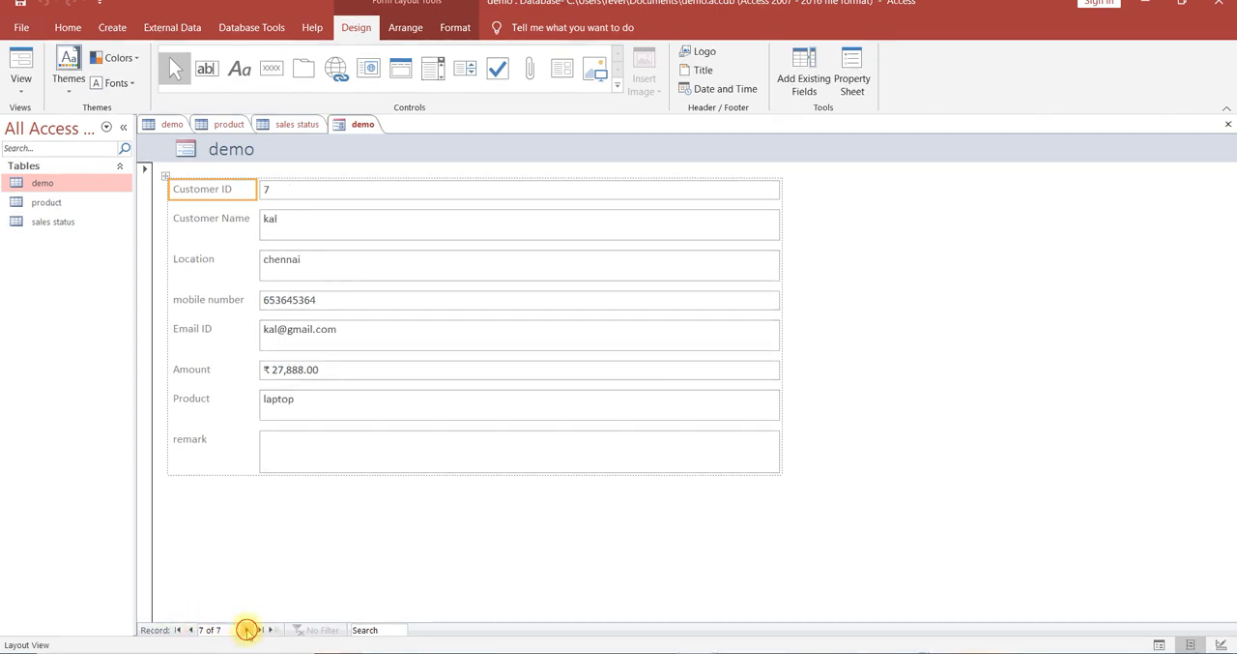
click(247, 630)
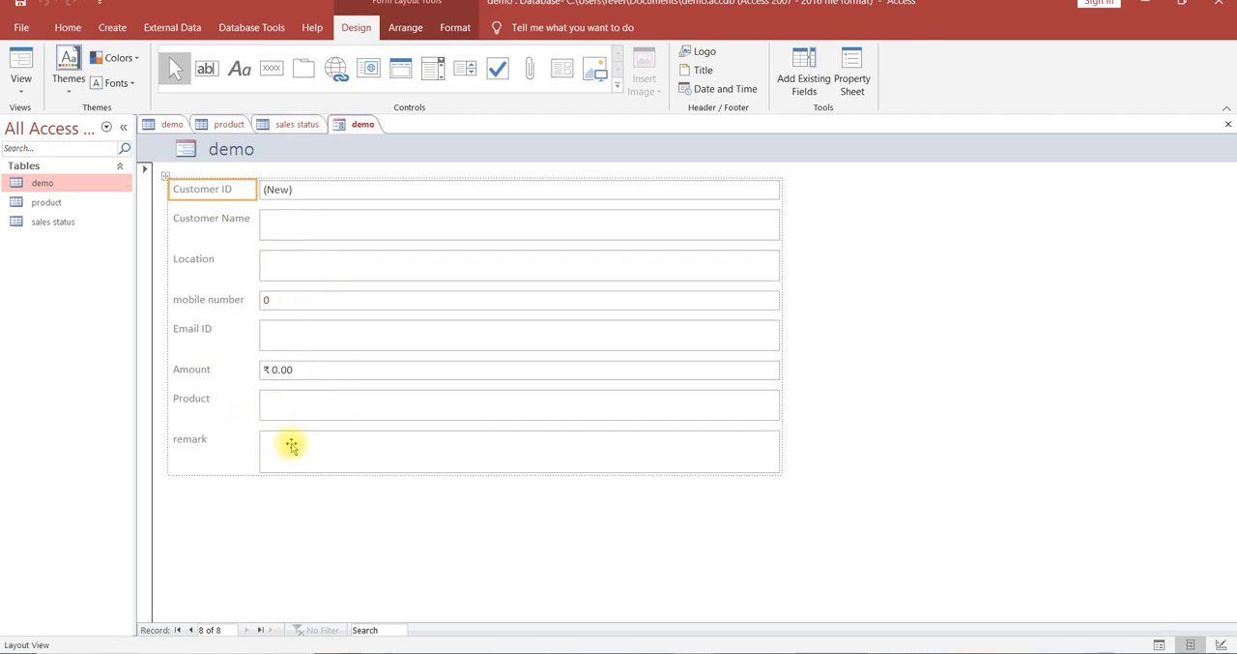
click(196, 629)
click(195, 629)
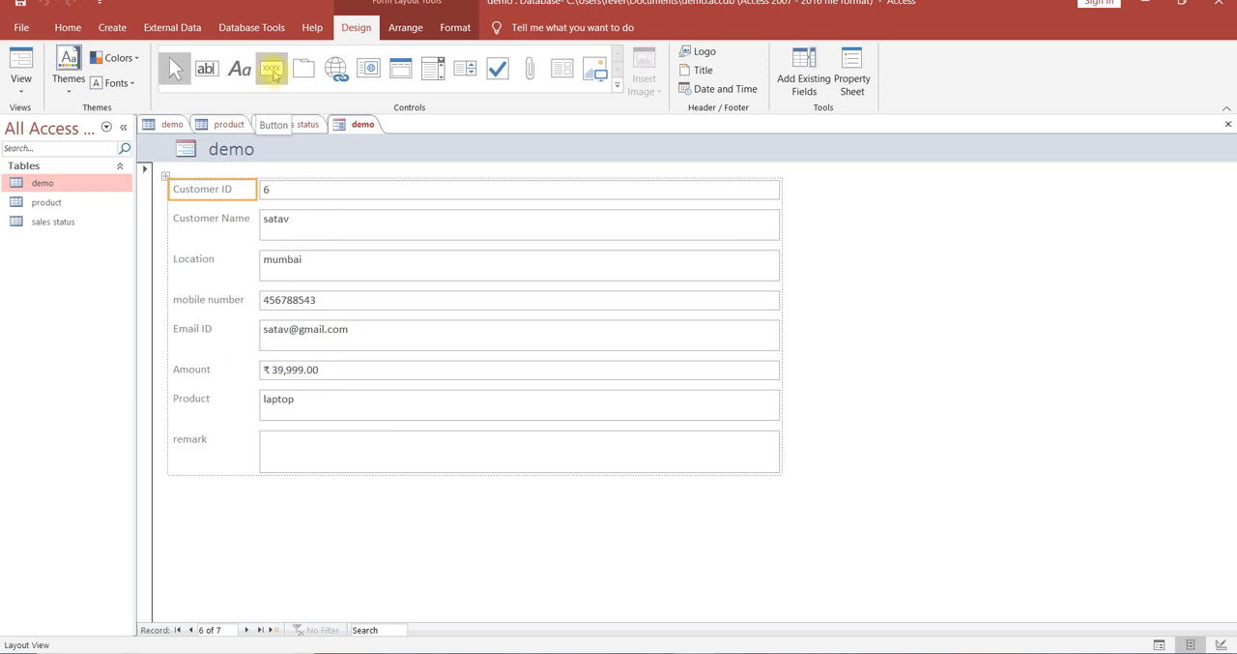
Add a command button below the remark field with the Add New Record operation and the text label Add Record.
click(274, 74)
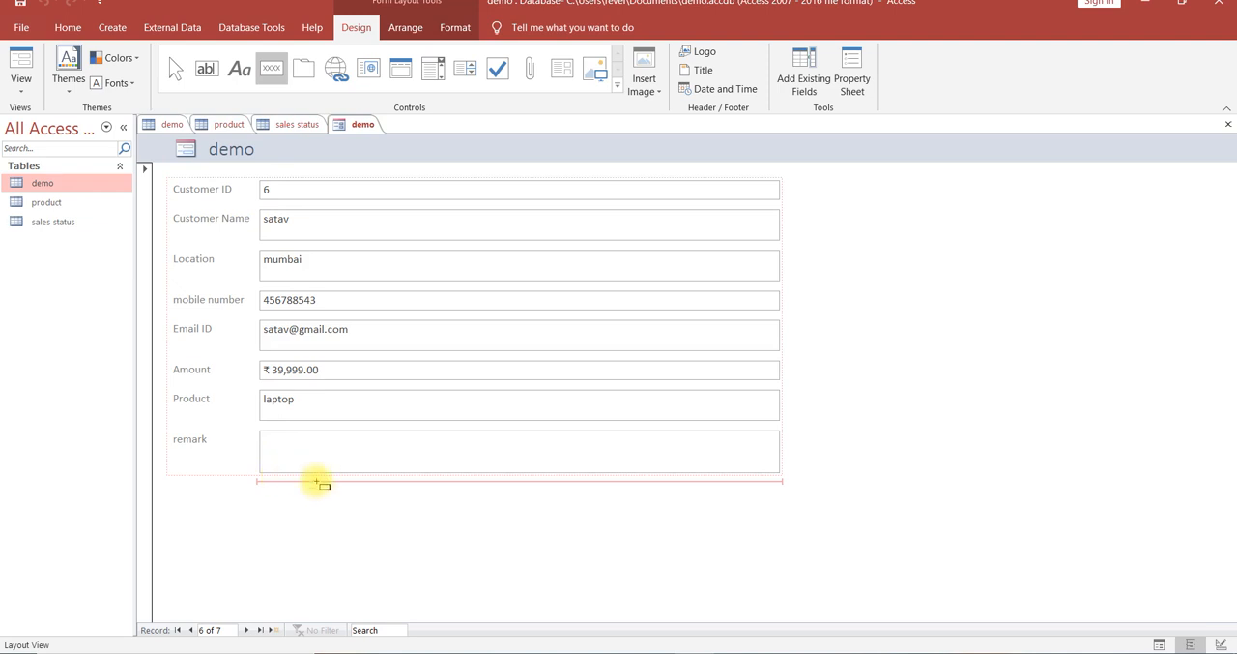
click(316, 480)
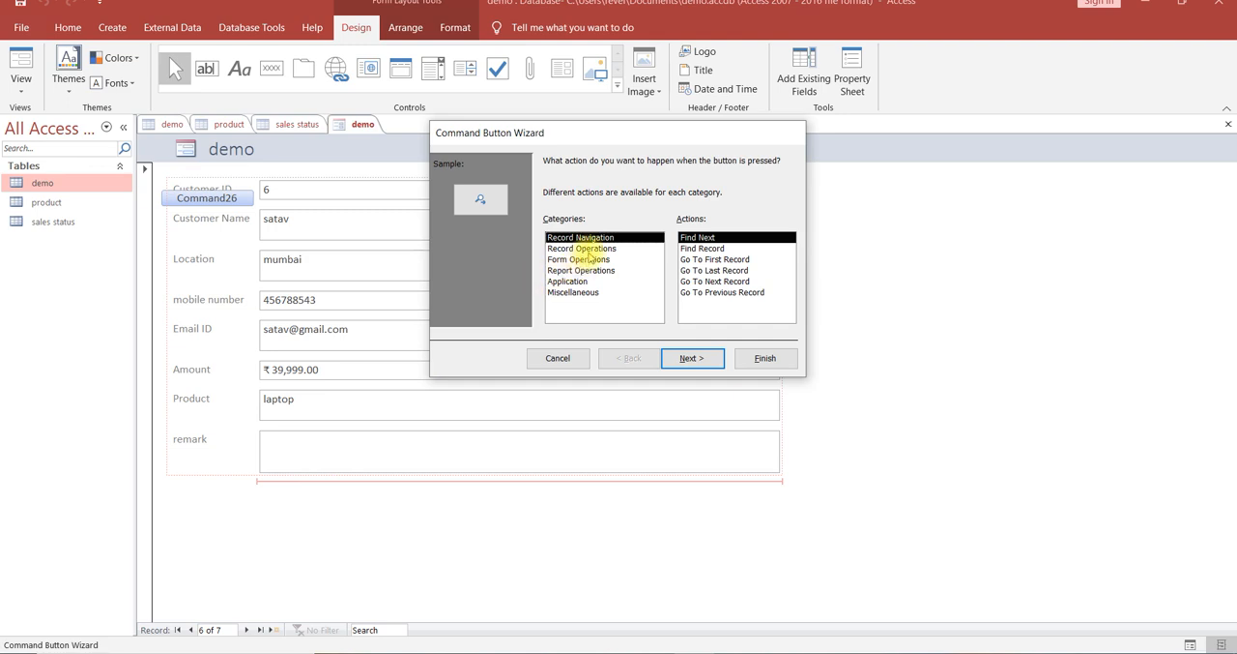
click(589, 248)
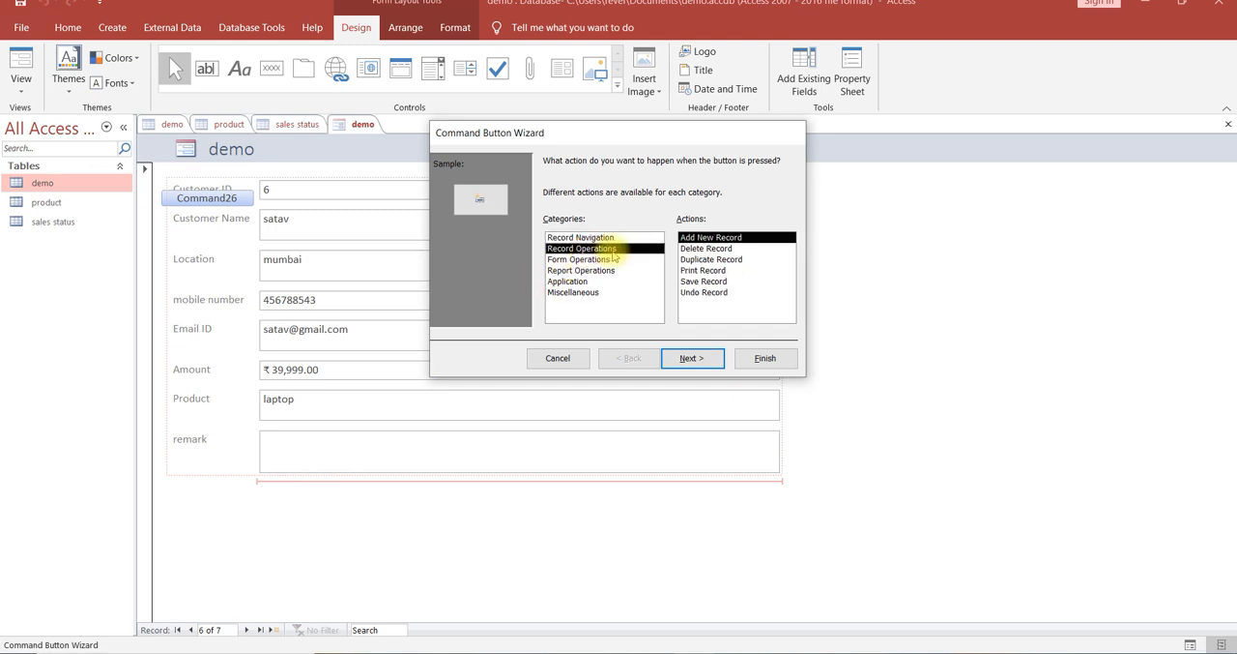
click(703, 241)
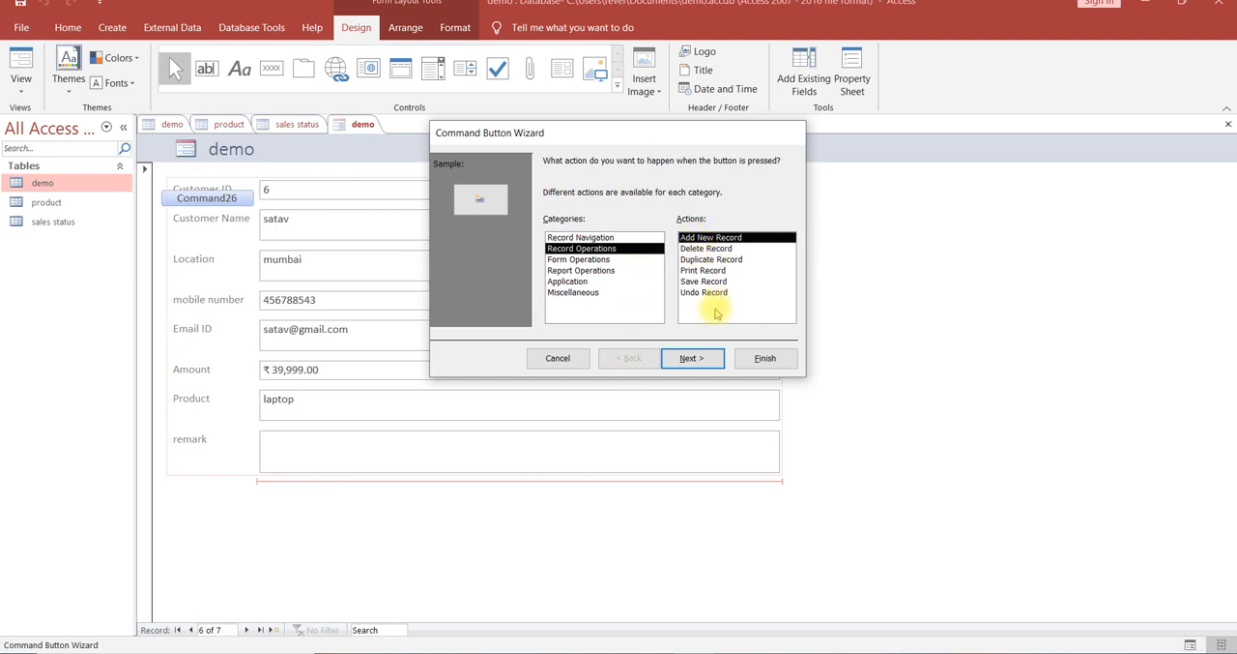
click(703, 360)
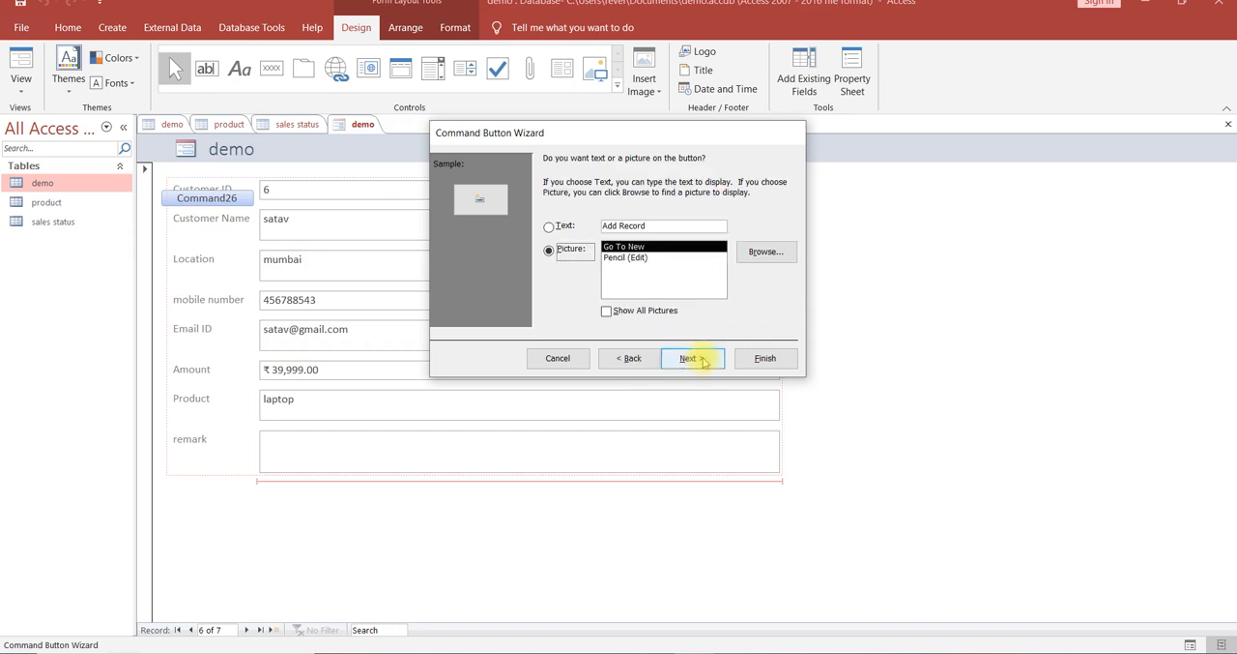
click(549, 227)
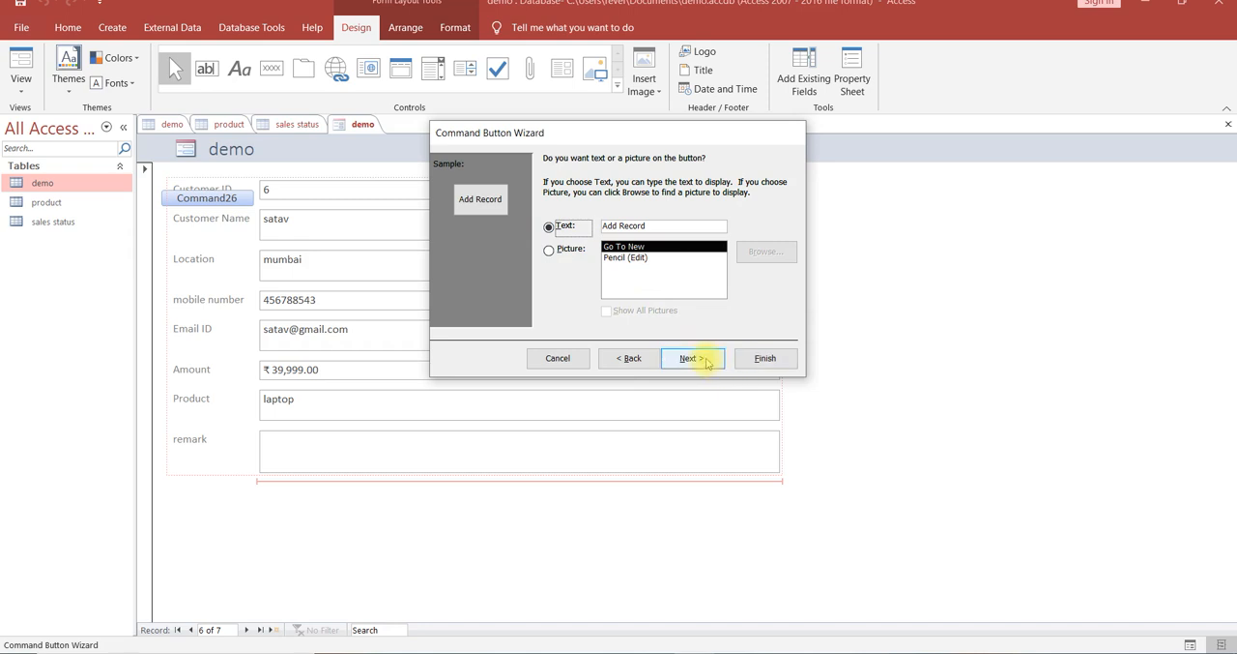
click(762, 358)
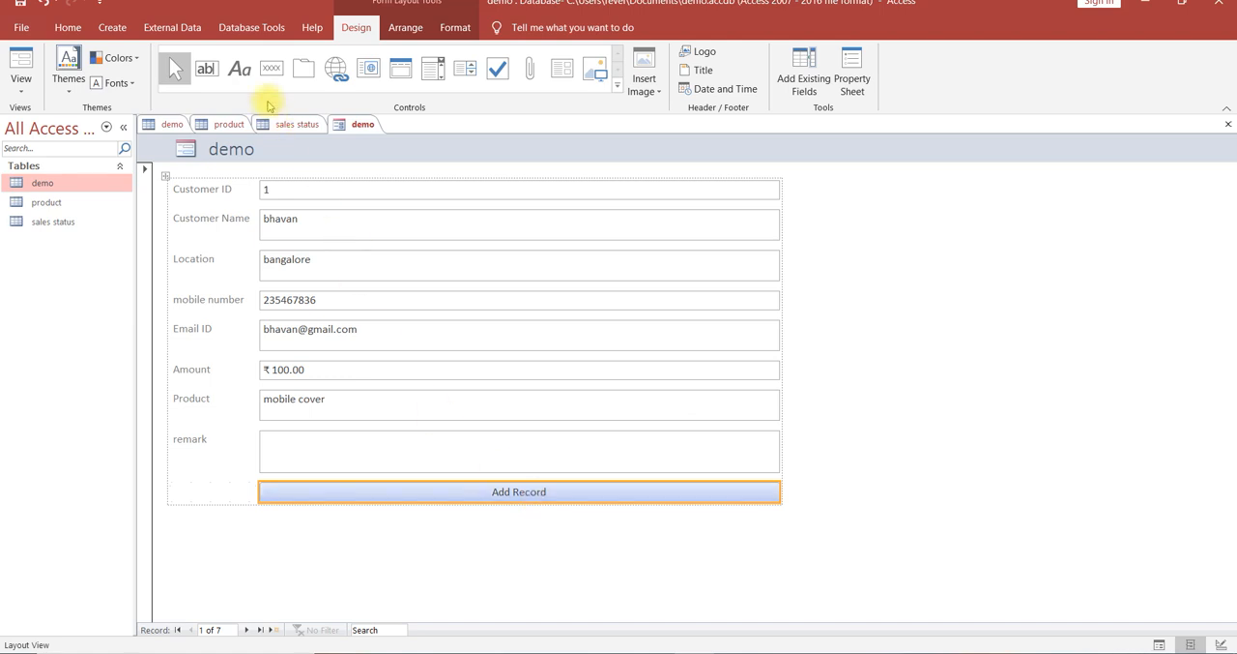
Add a command button with the Save Record operation in the empty cell beside Add Record, keeping its default picture.
click(272, 70)
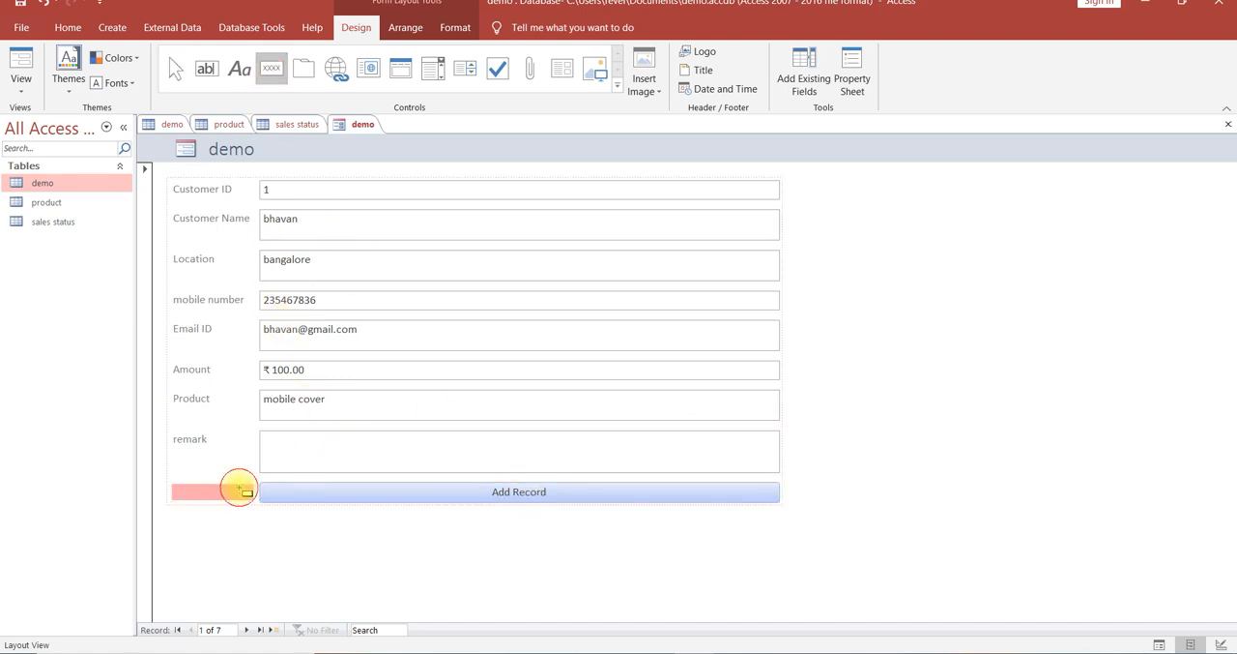
click(238, 491)
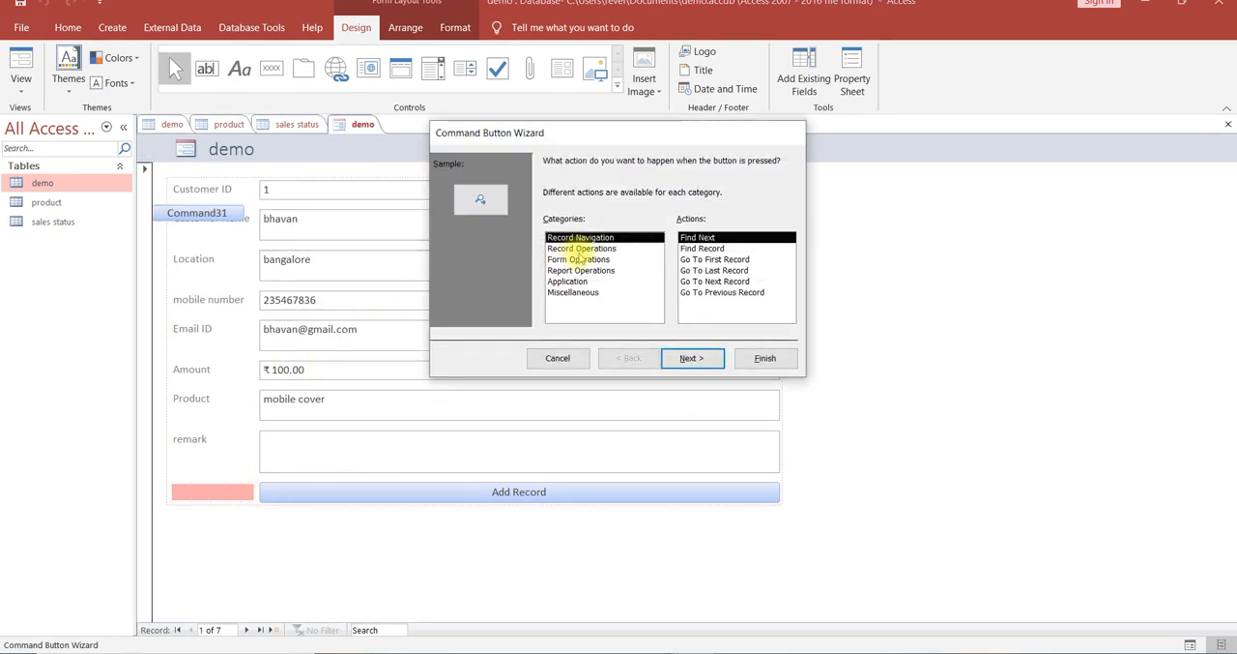
click(580, 248)
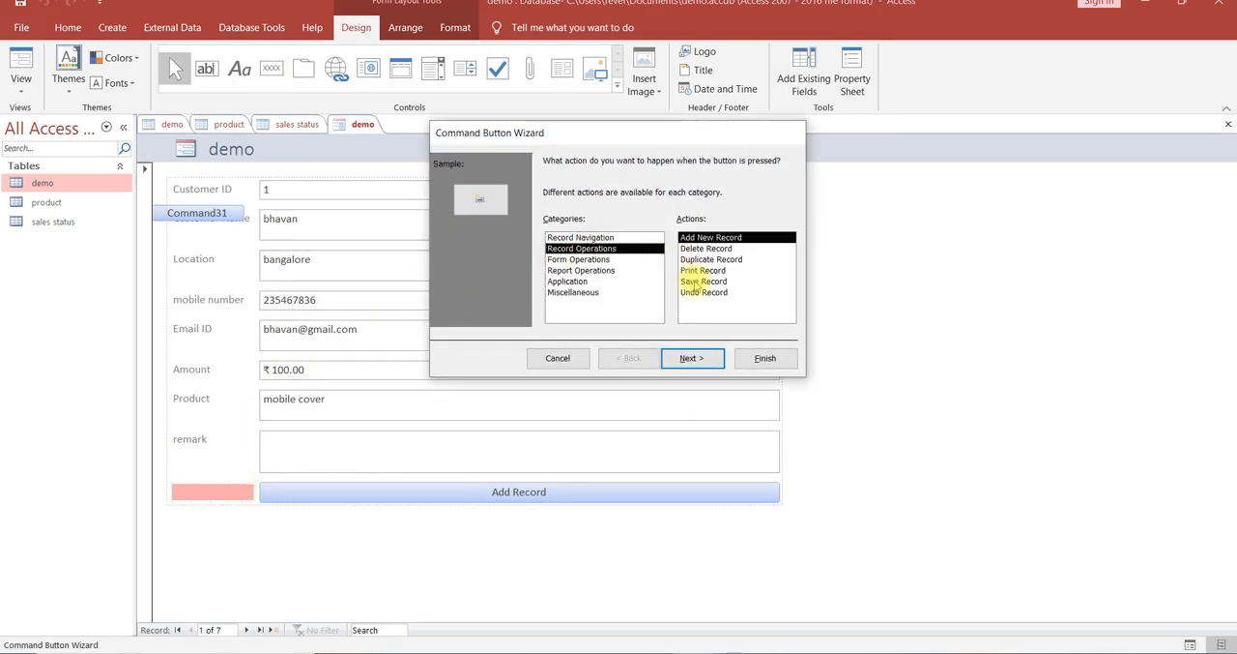
click(700, 280)
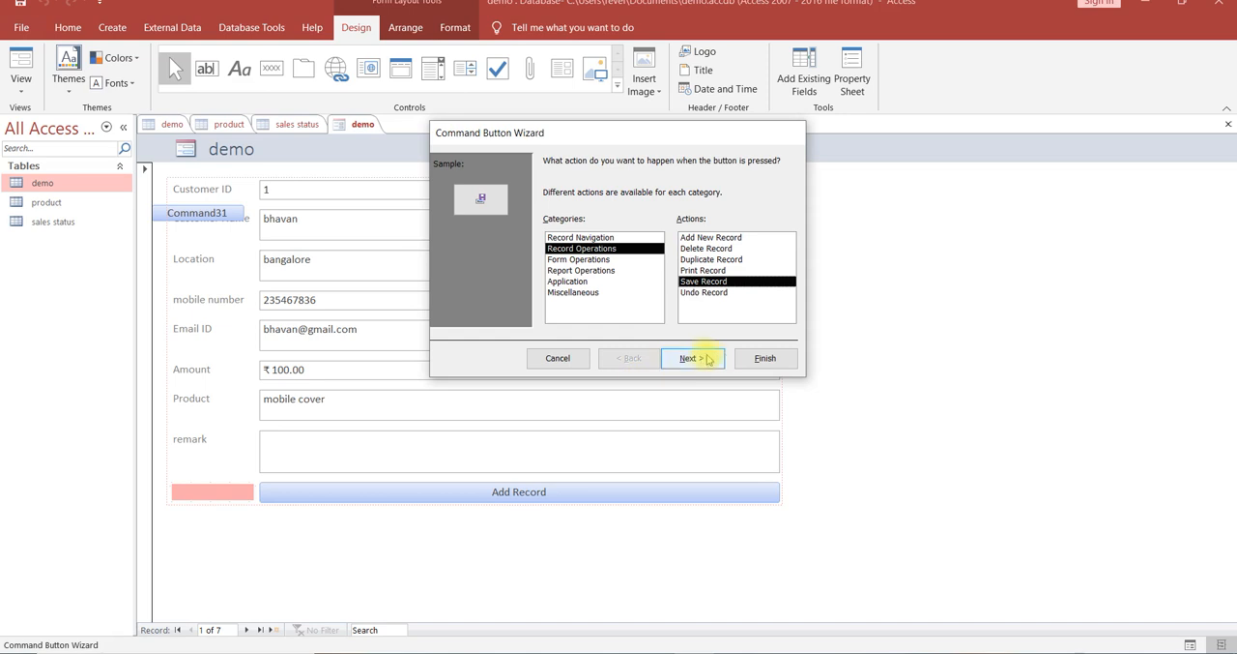
click(765, 359)
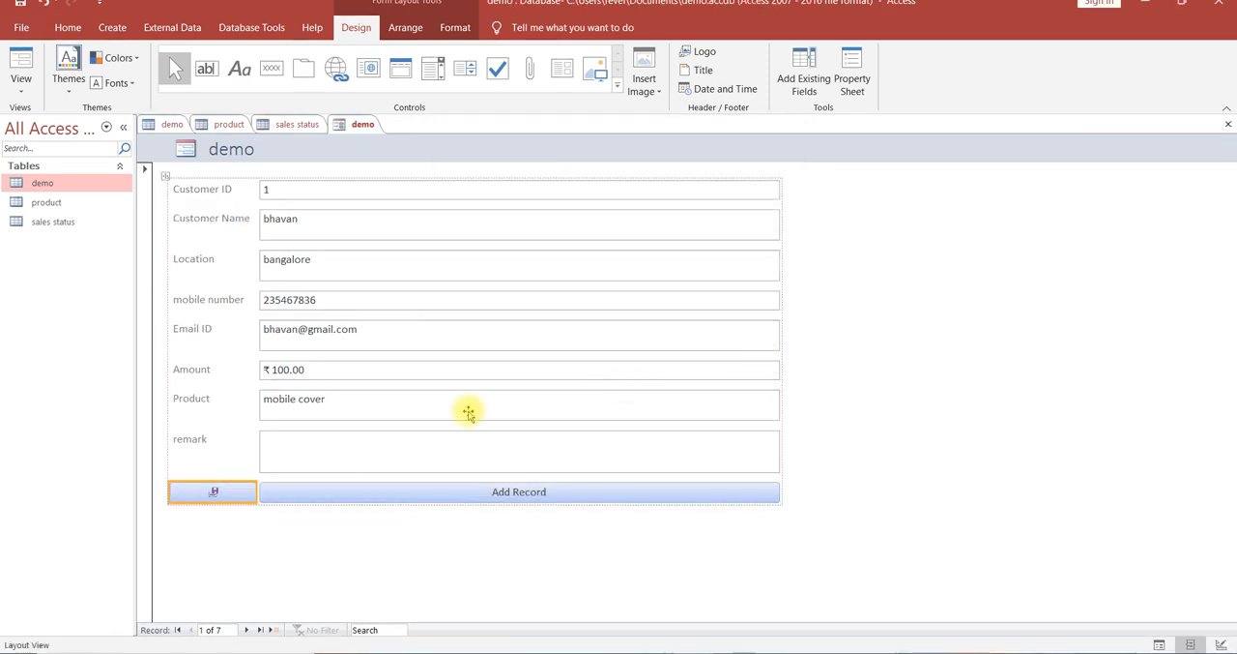
Delete the picture-style save button beside the Add Record button.
click(228, 493)
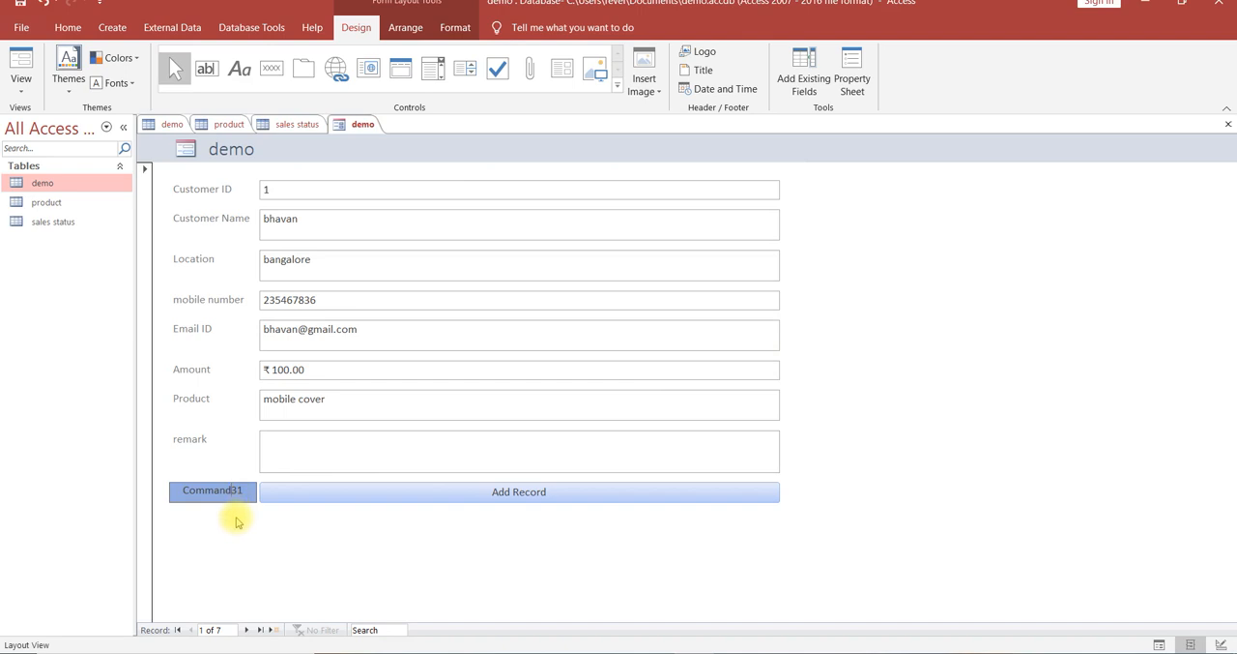
click(236, 524)
click(243, 497)
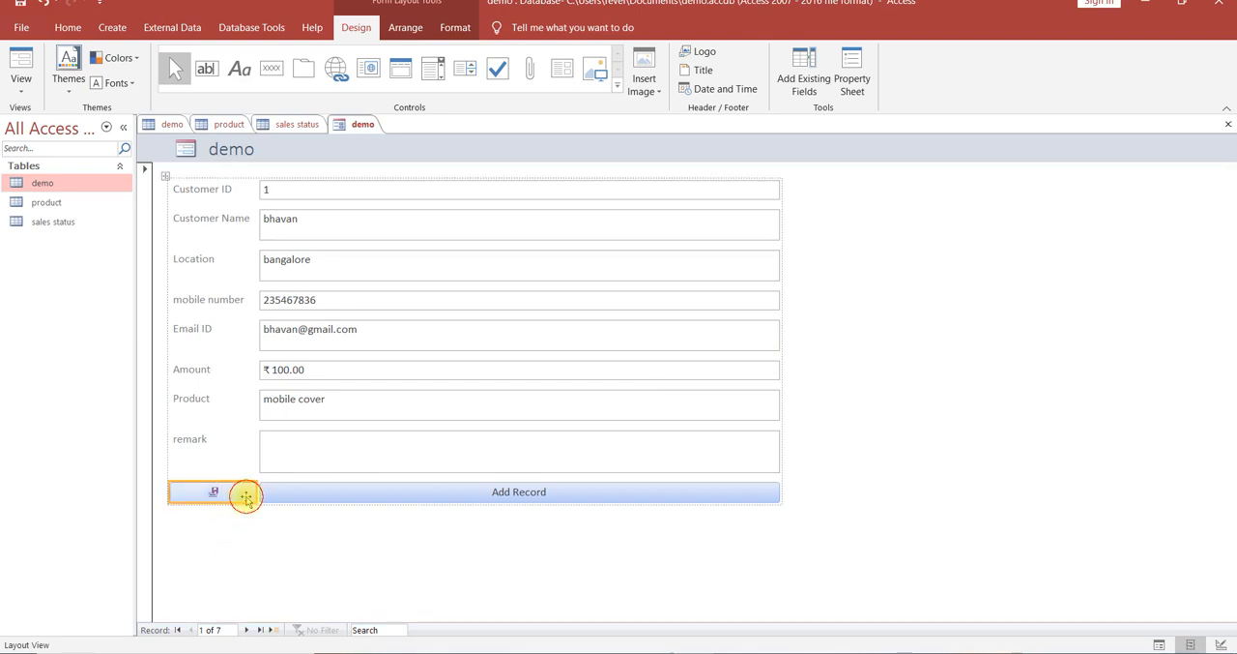
key(Delete)
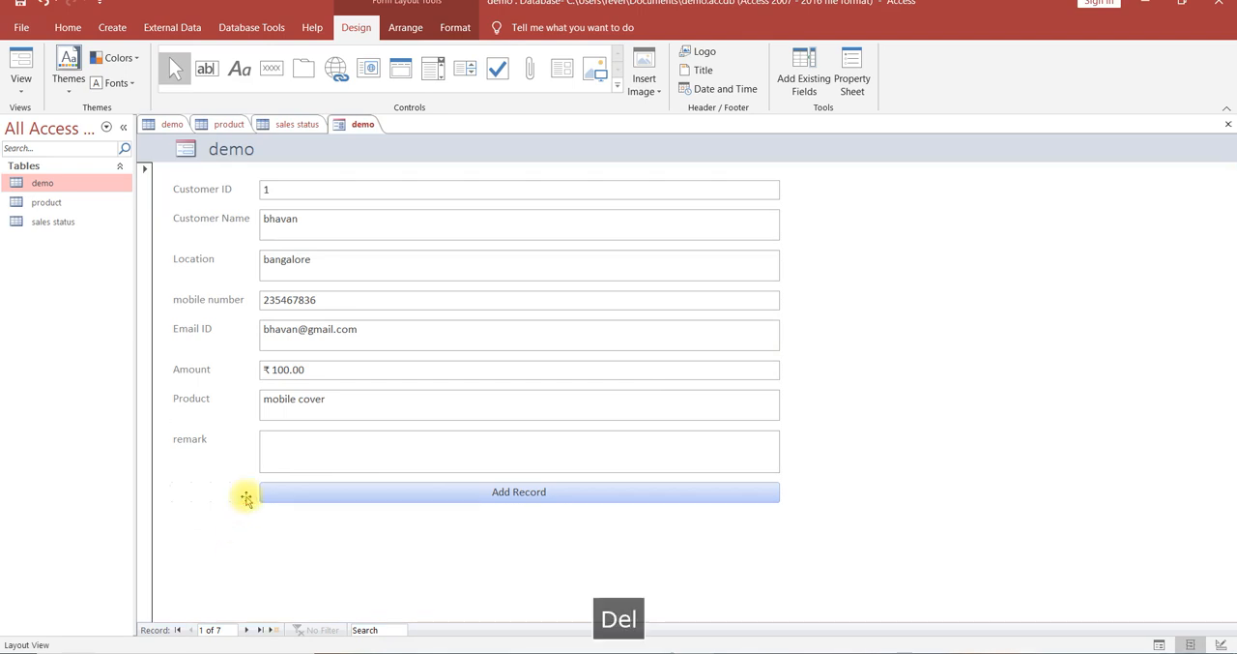
Add a command button beside Add Record with the Save Record operation and the text label Save Record.
click(269, 77)
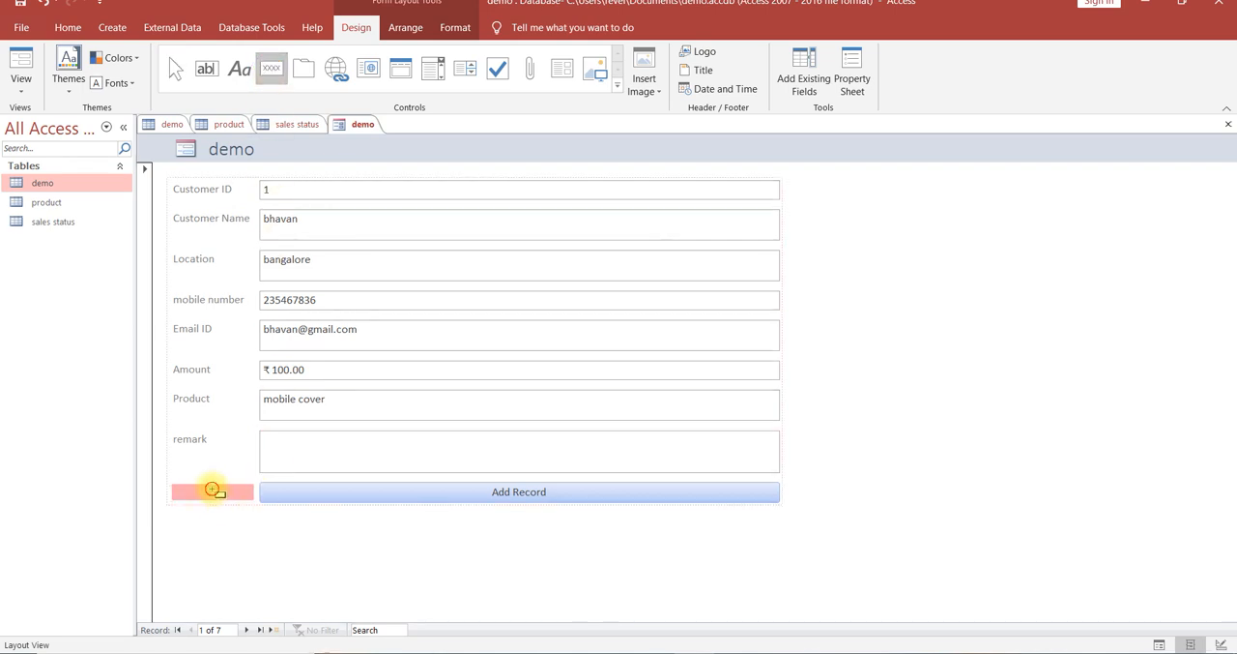
click(212, 489)
click(595, 248)
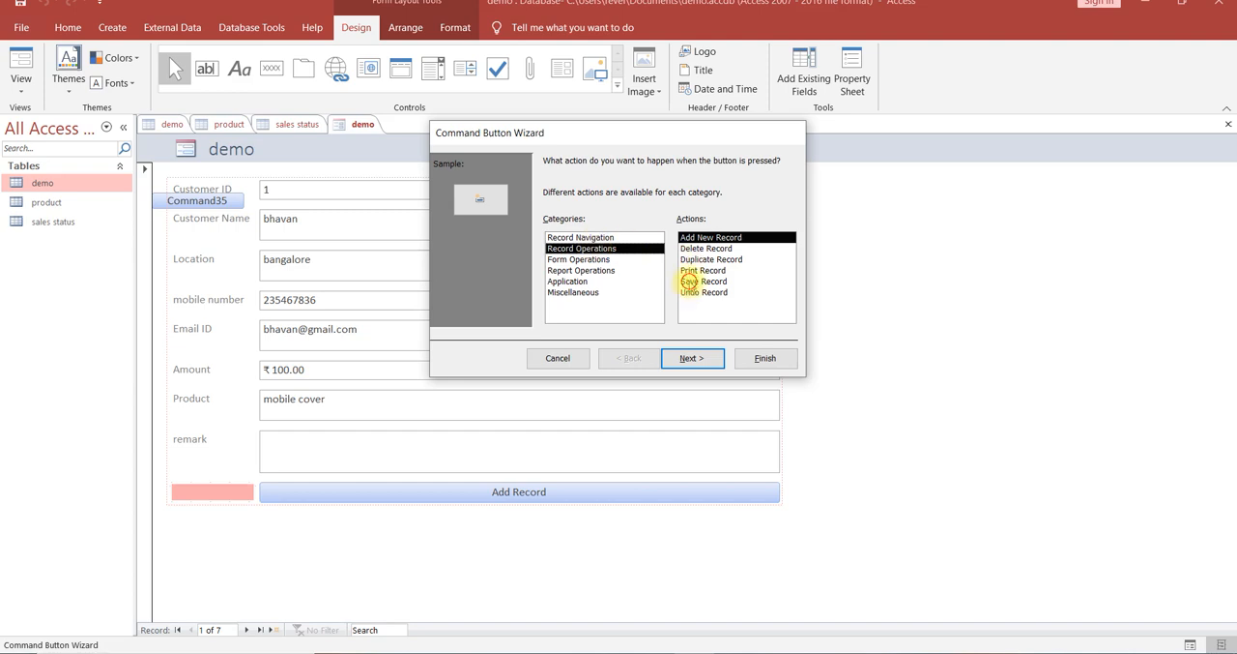
click(689, 281)
click(711, 360)
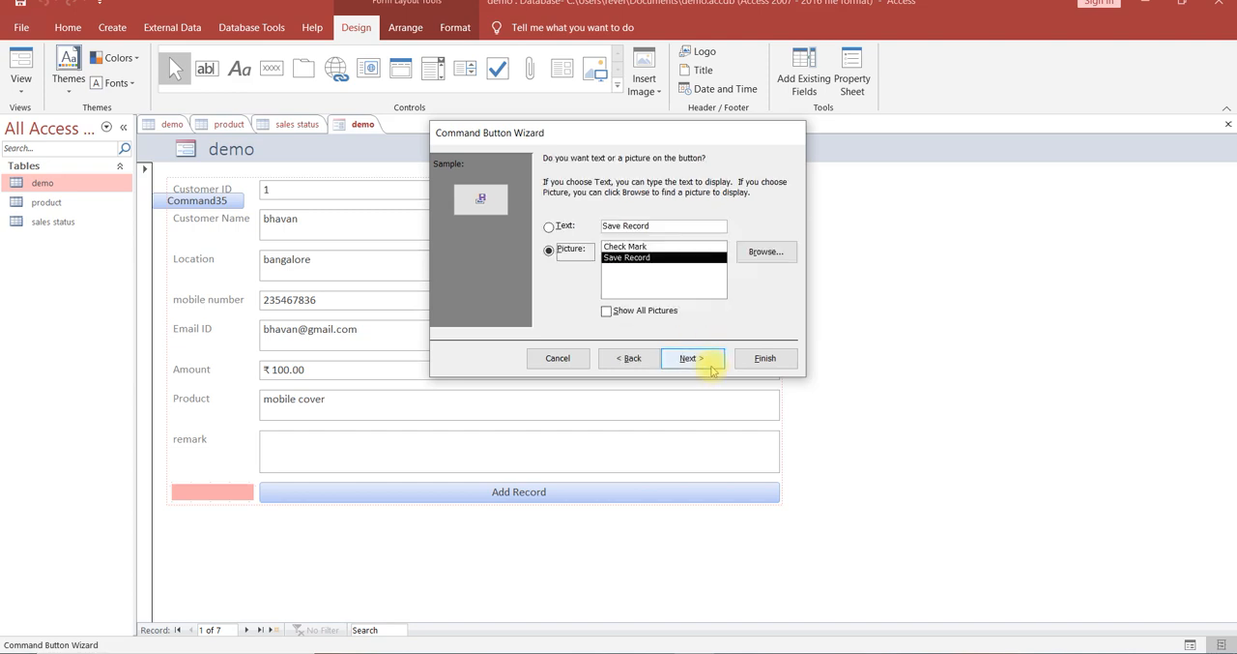
click(549, 227)
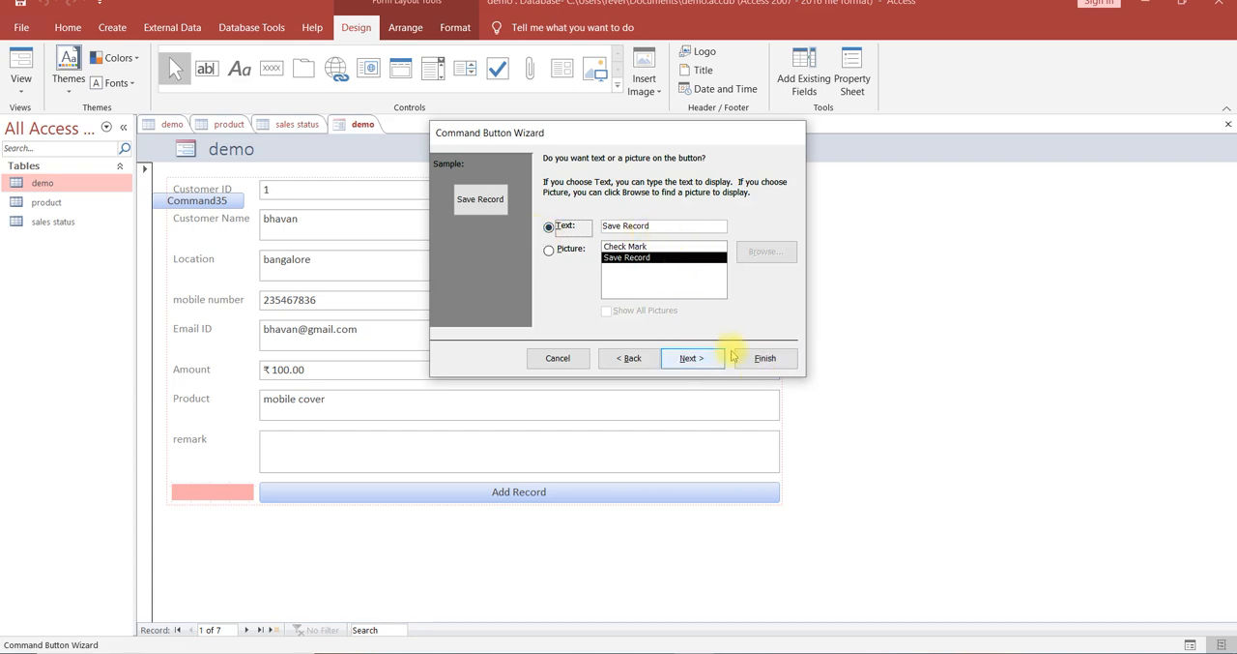
click(760, 358)
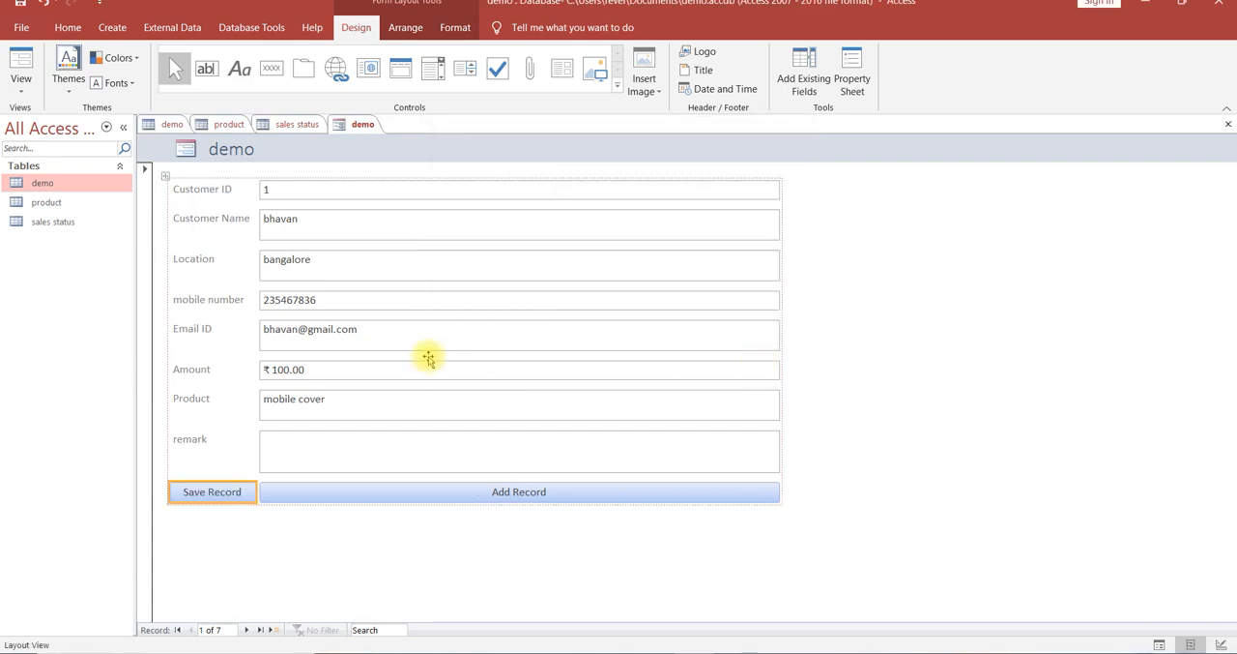
Add a command button below the existing Save Record button with the Save Record operation and the text label Save Record.
click(272, 68)
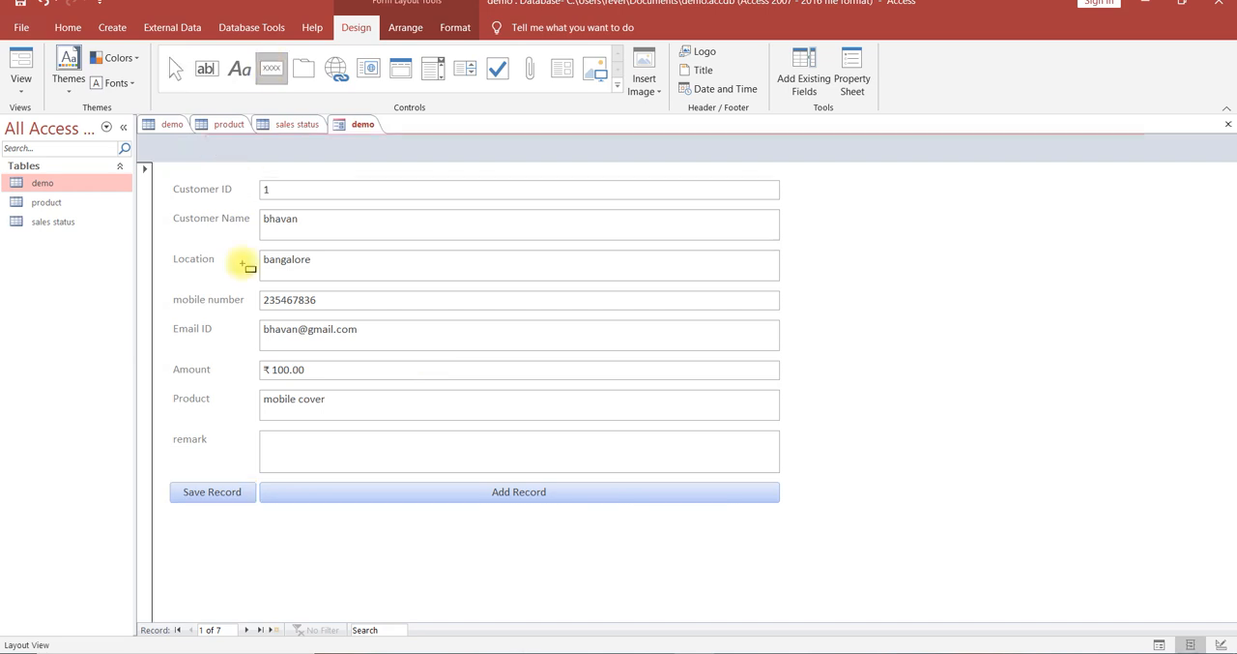
click(215, 507)
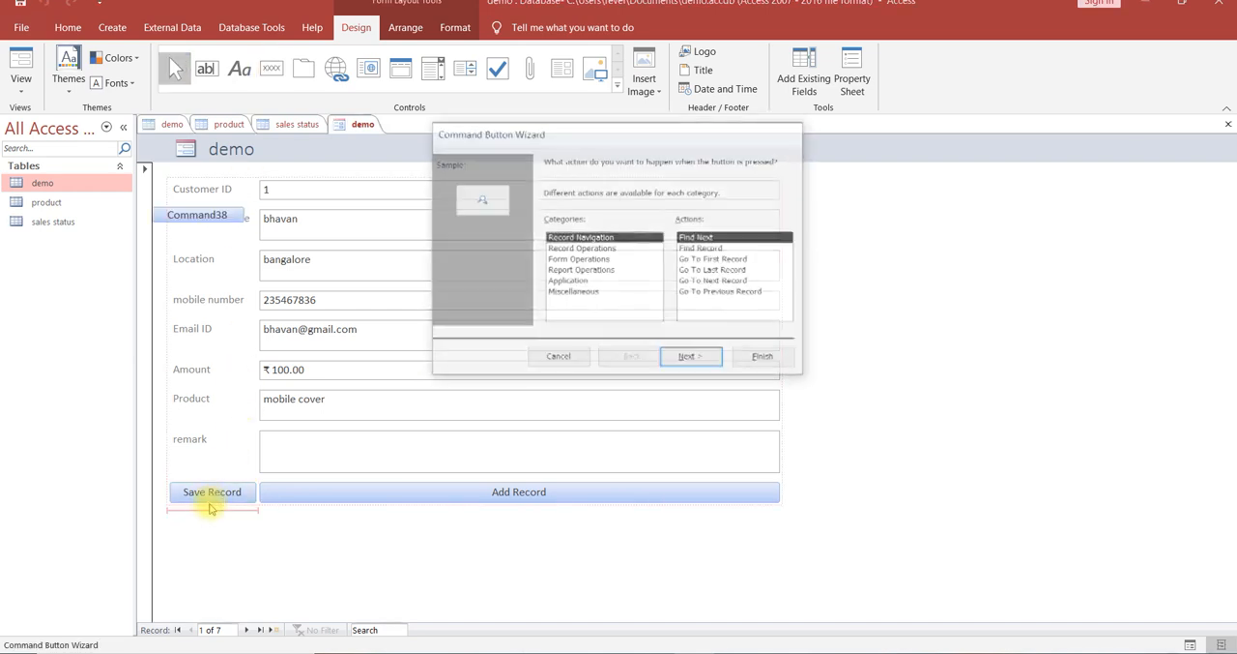
click(611, 249)
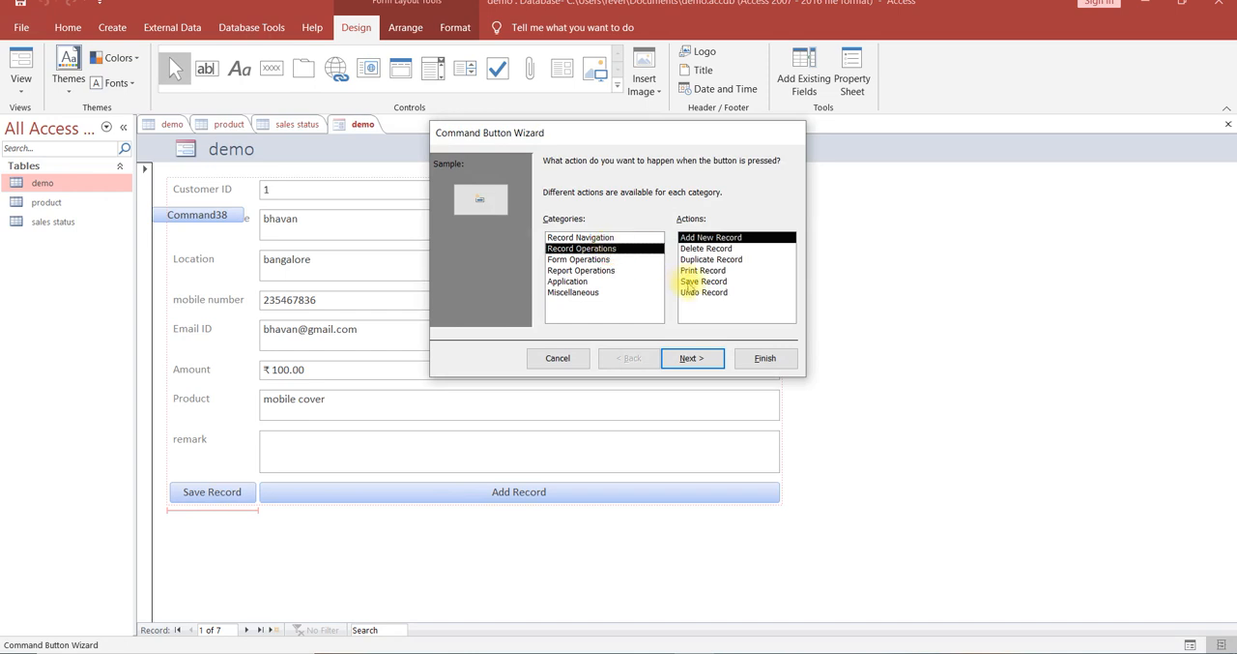
click(702, 282)
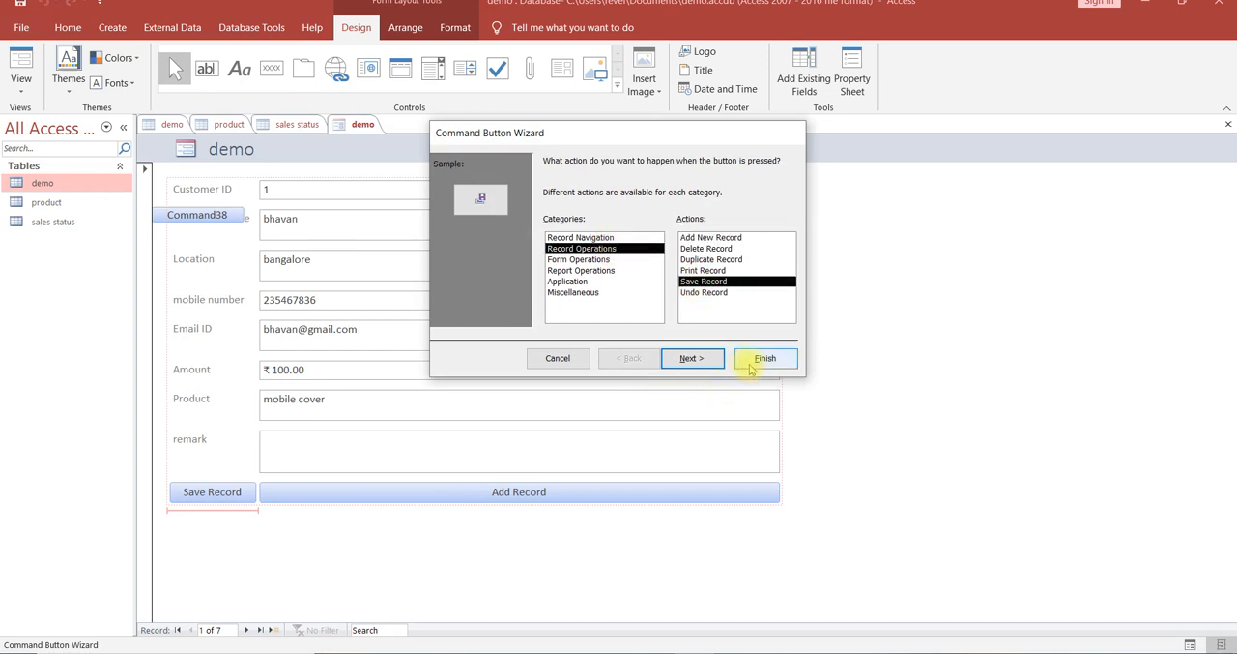
click(711, 359)
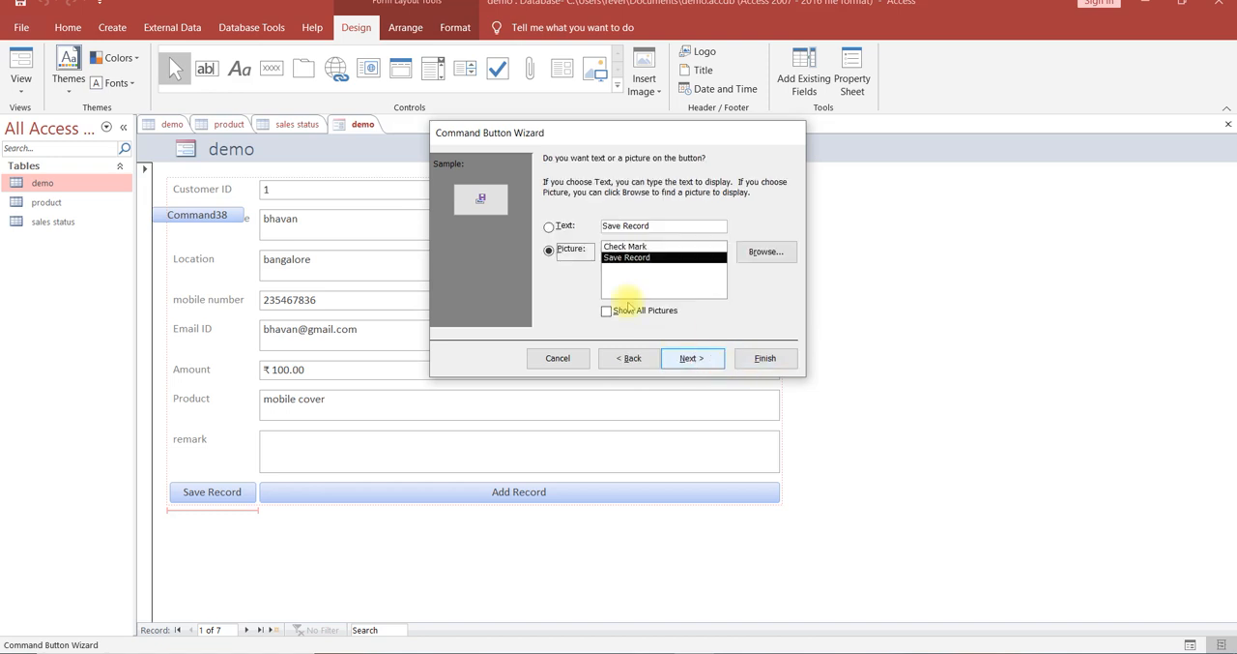
click(557, 229)
click(766, 359)
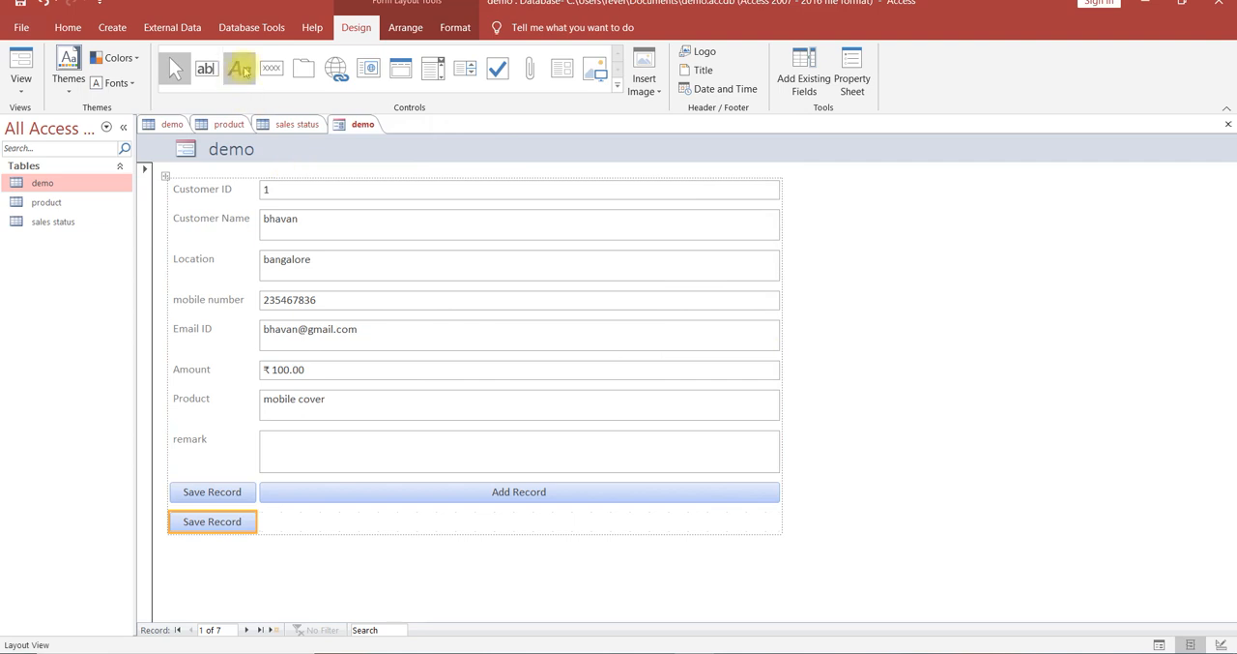
Add a command button in the empty cell below Add Record with the Close Form operation and the text label Close Form.
click(273, 68)
click(373, 528)
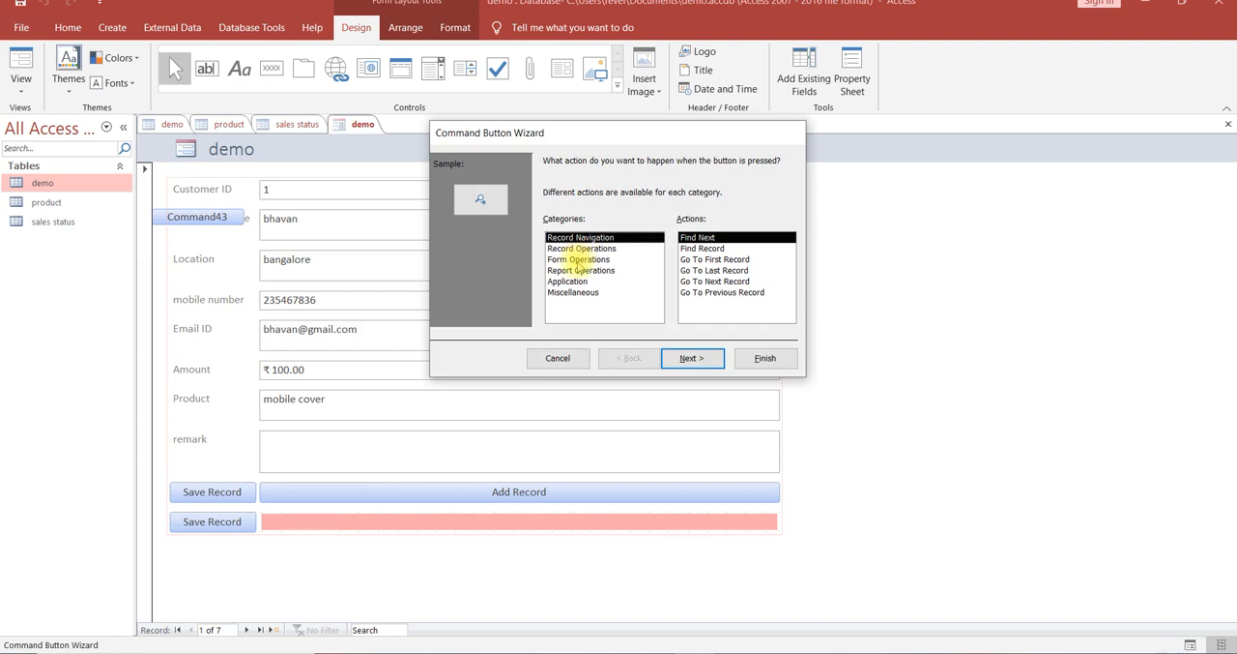
click(577, 259)
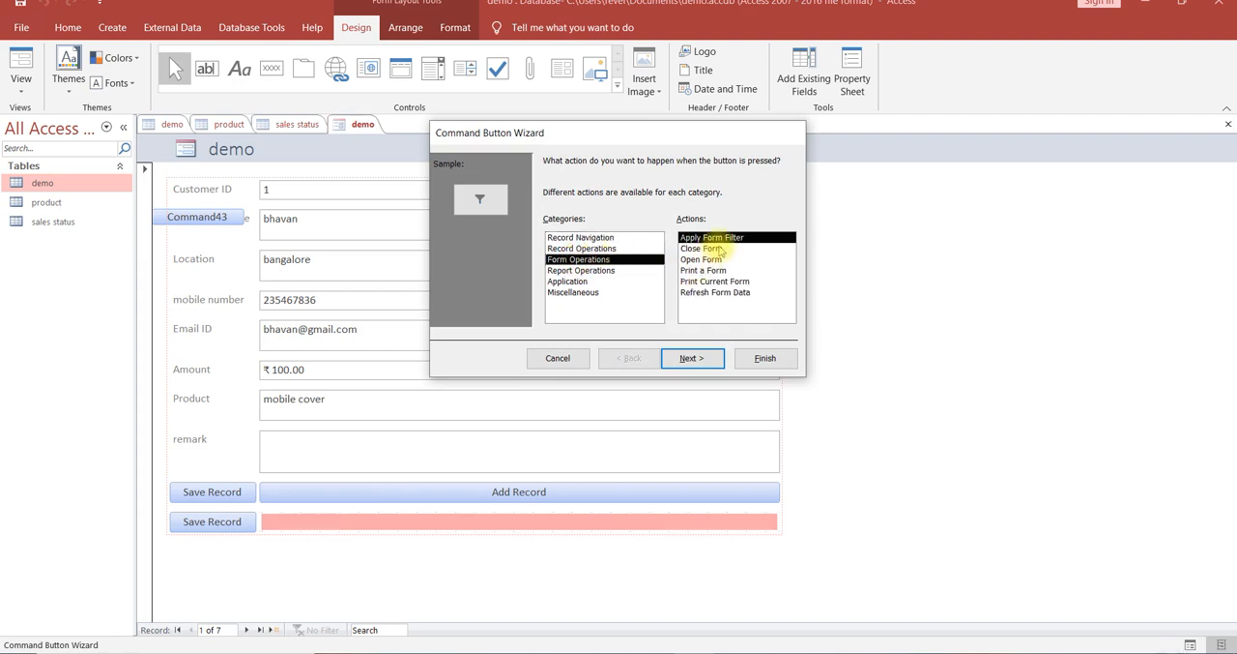
click(718, 249)
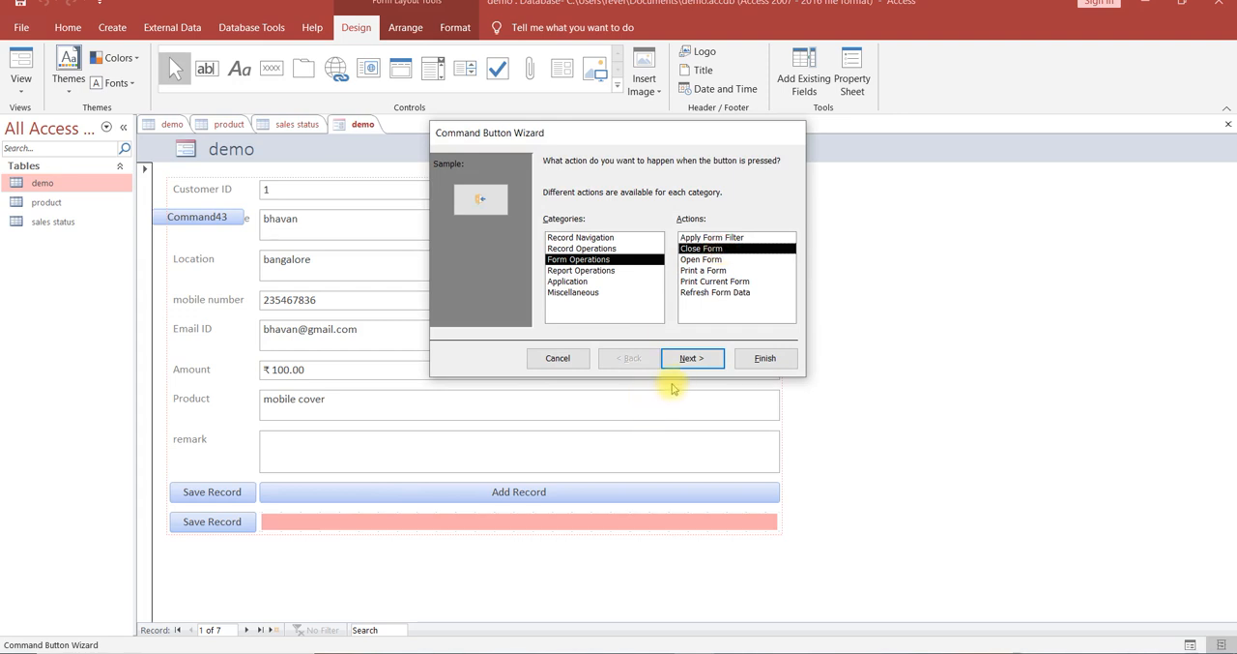
click(694, 360)
click(557, 227)
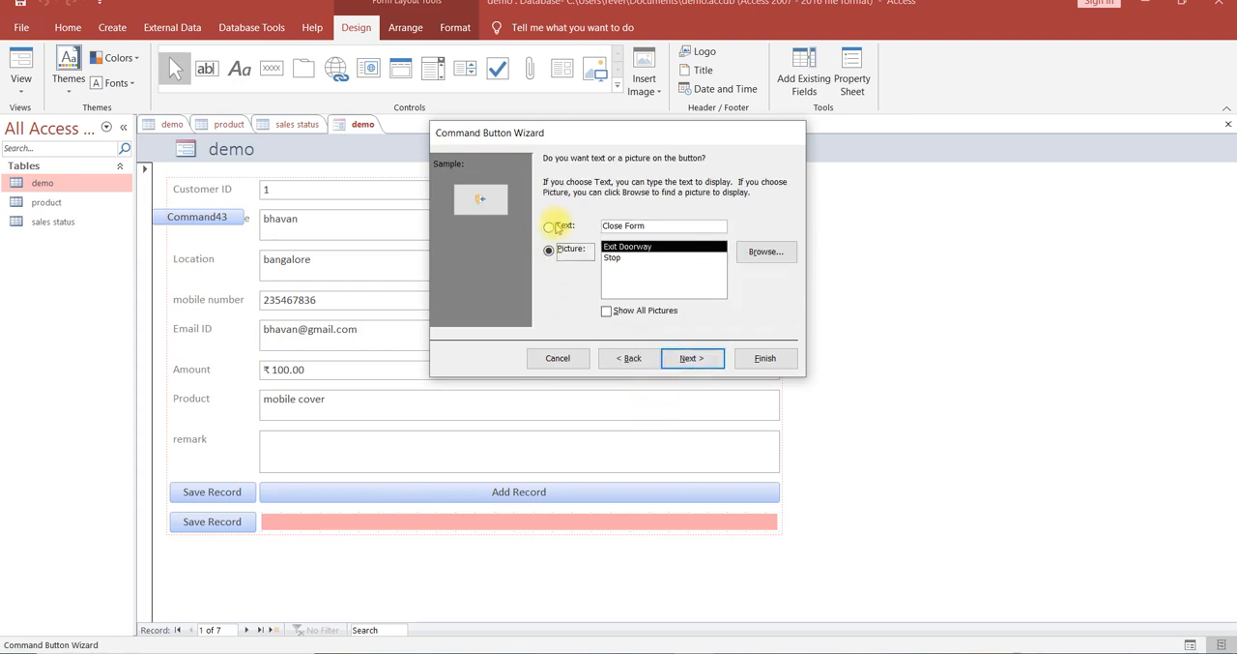
click(762, 359)
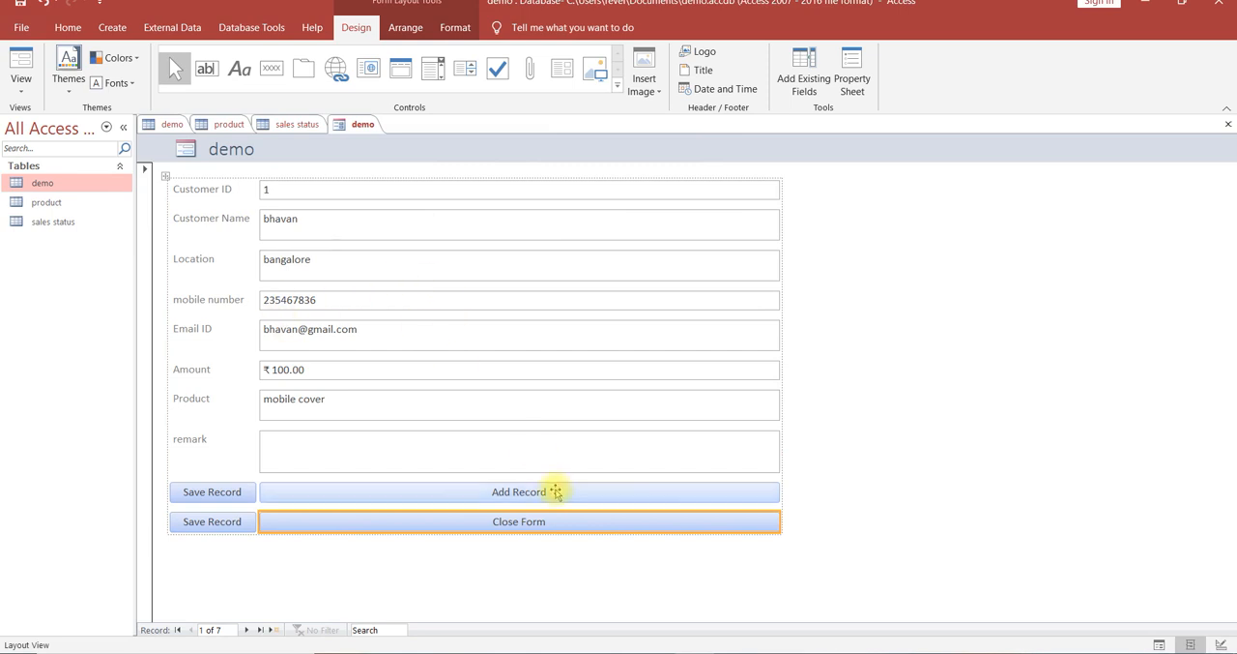
click(842, 549)
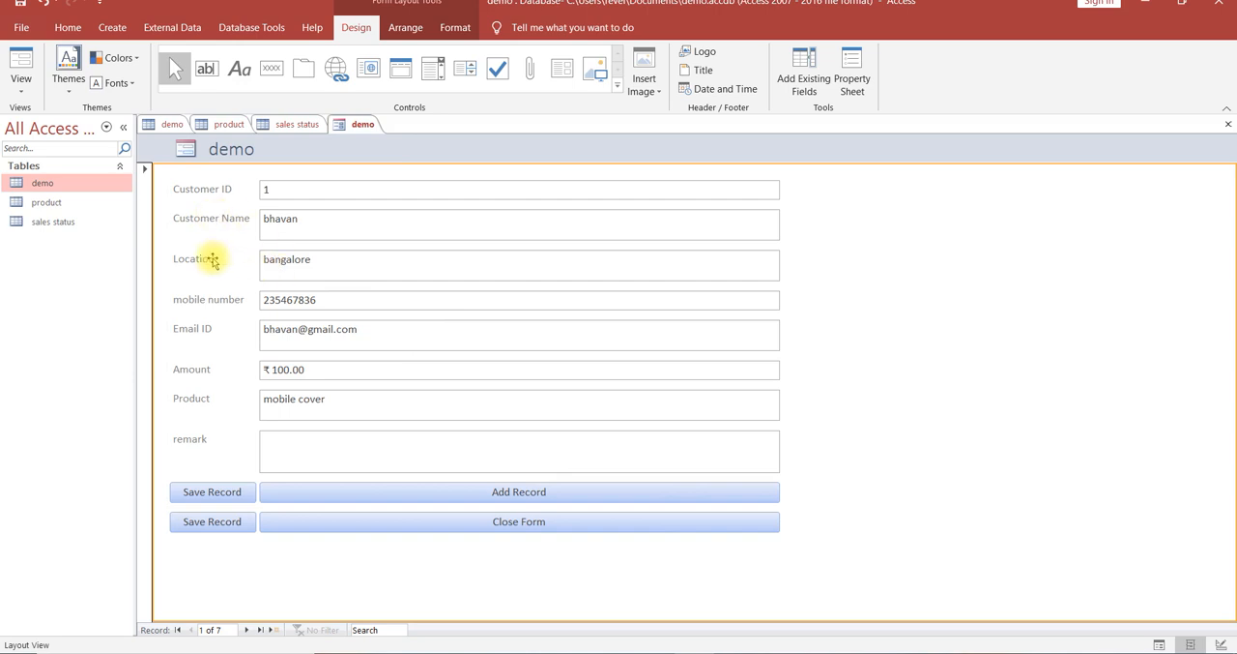
Switch the form to Form View and start a new record with a sample customer name and the location dsfds.
click(21, 87)
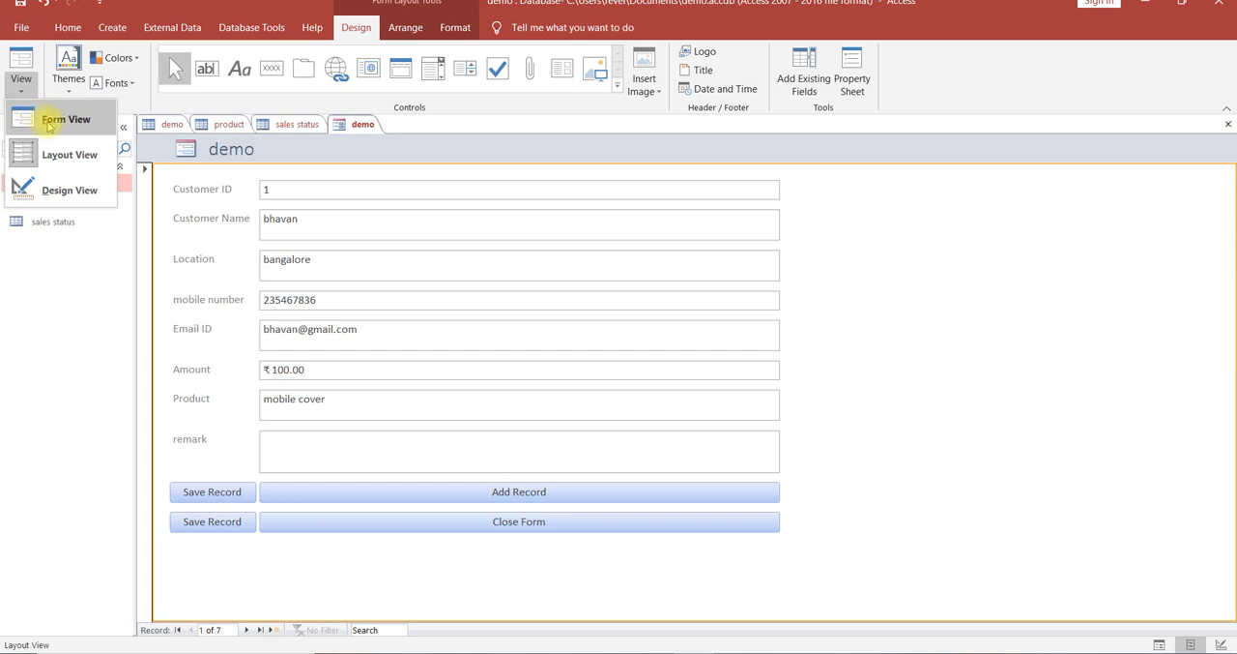
click(51, 122)
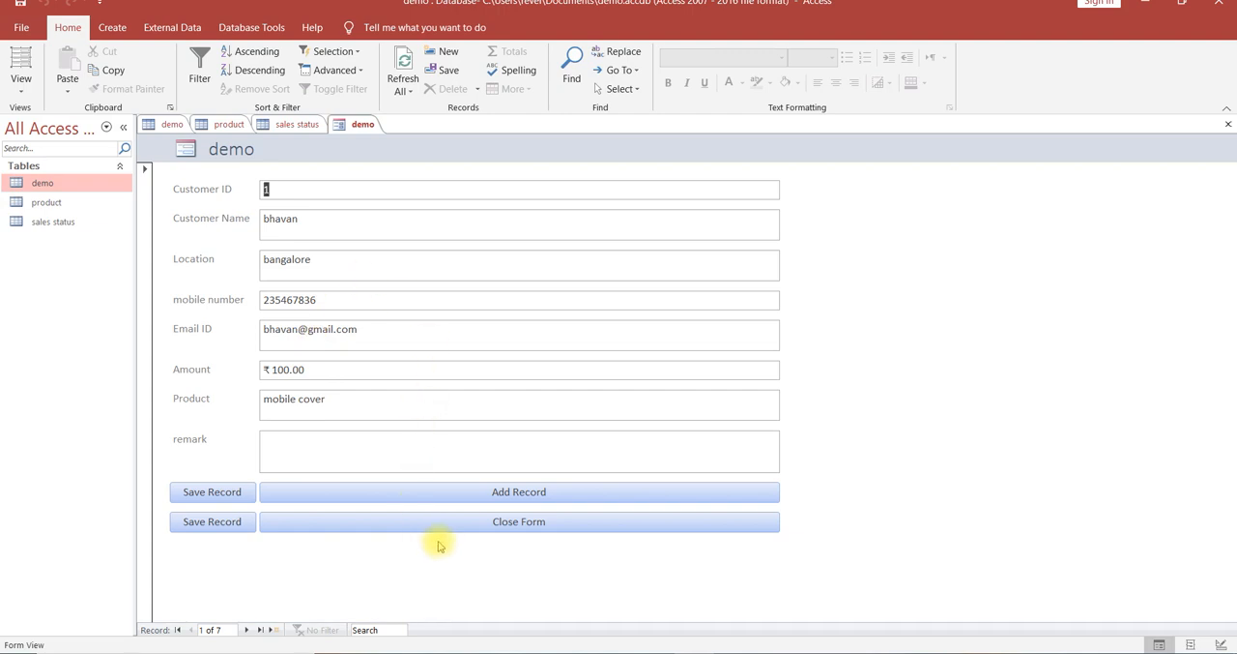
click(505, 496)
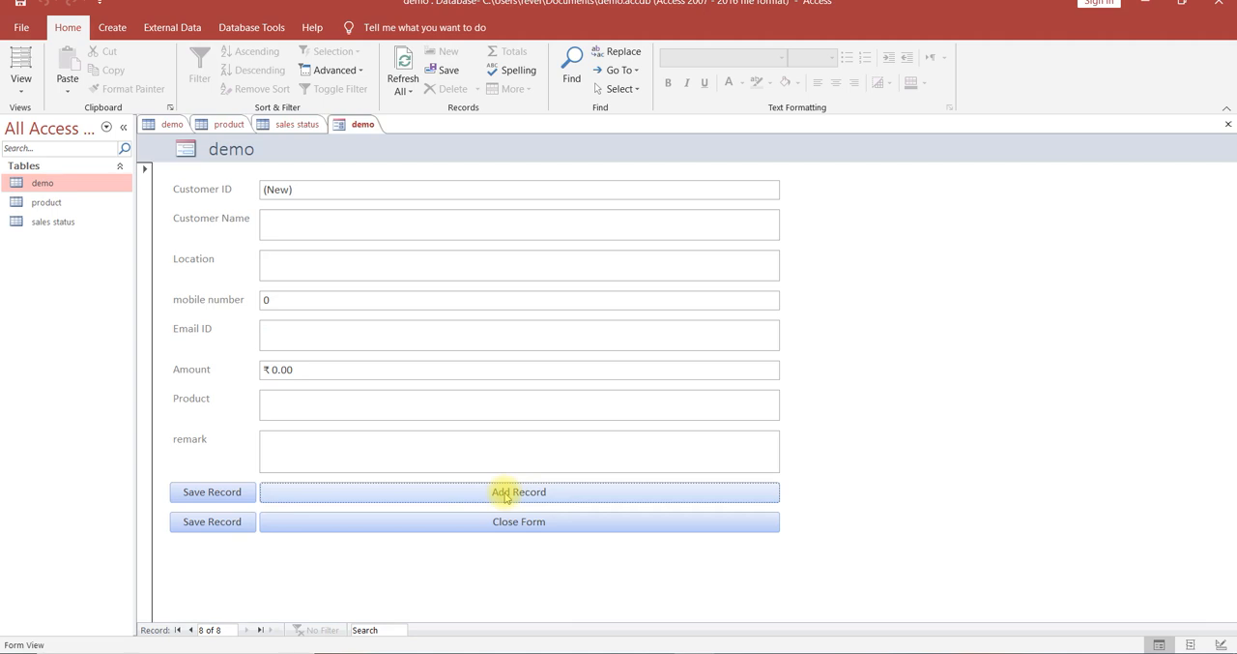
click(313, 214)
text(kdjd)
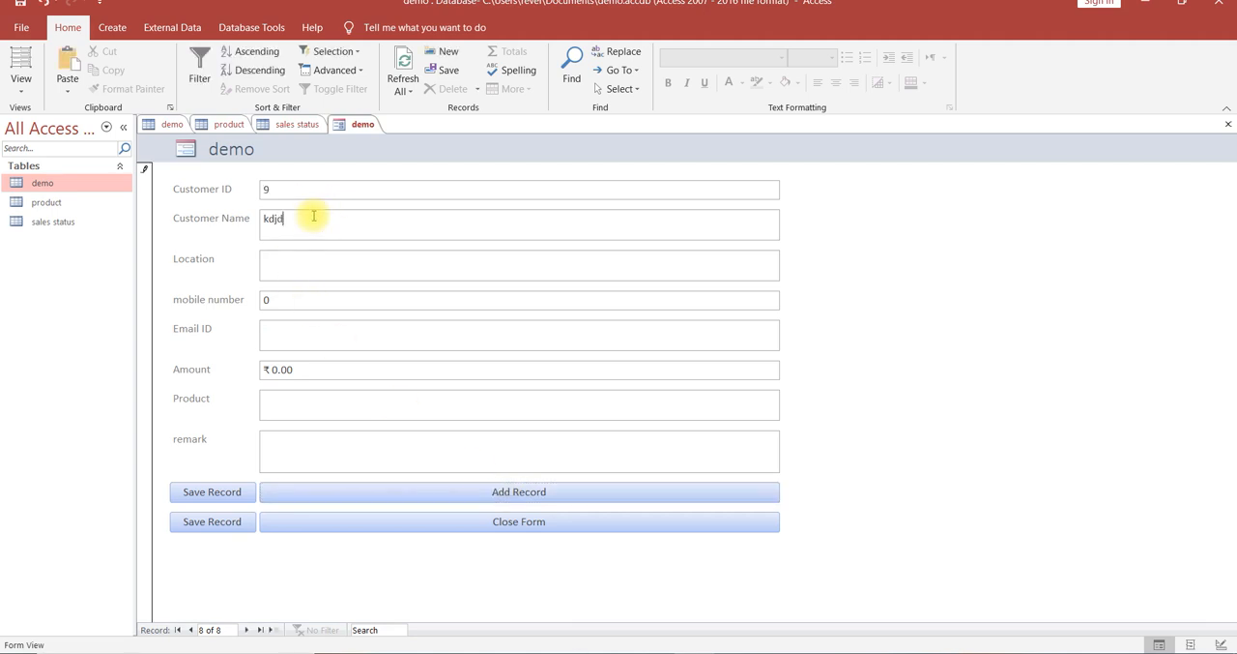
click(305, 264)
text(dsfds)
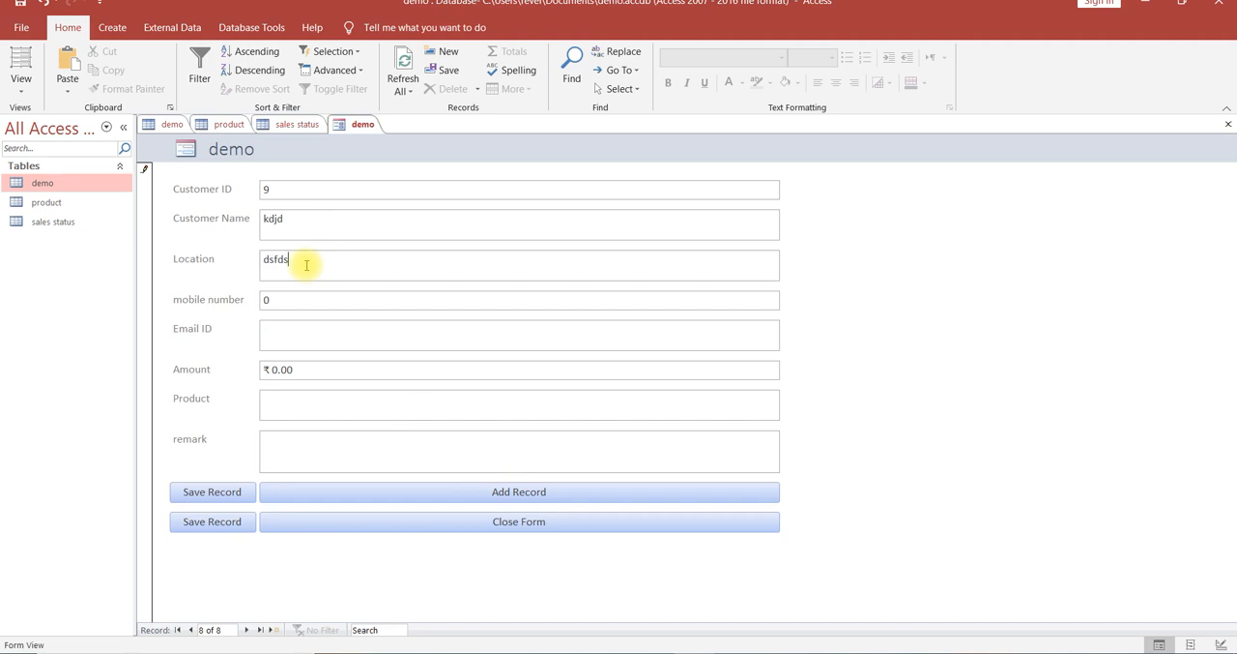
click(291, 299)
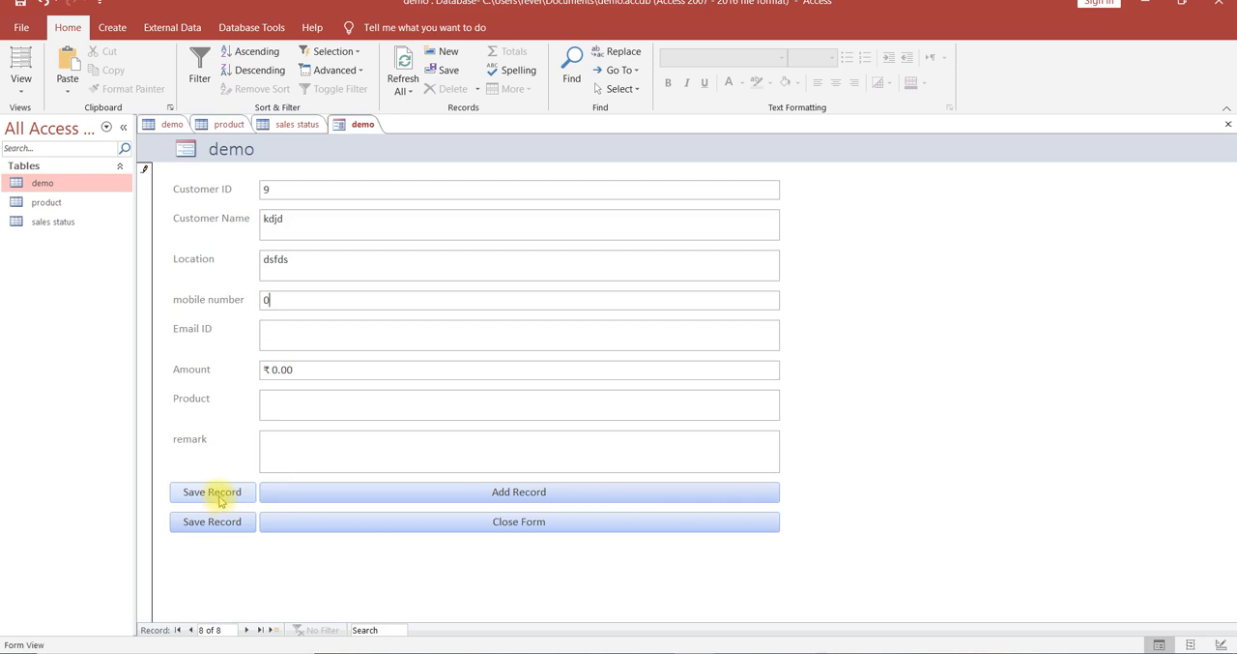
Close the form using its own Close Form command and save the design under the form name demo.
click(424, 524)
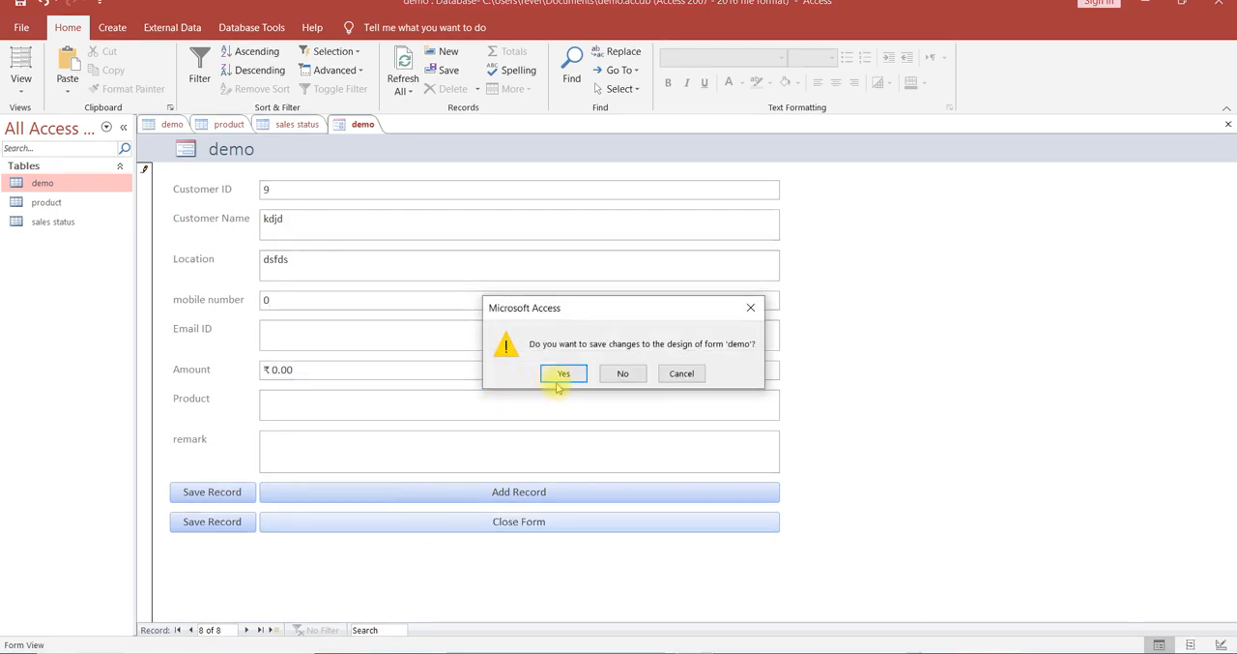
click(565, 377)
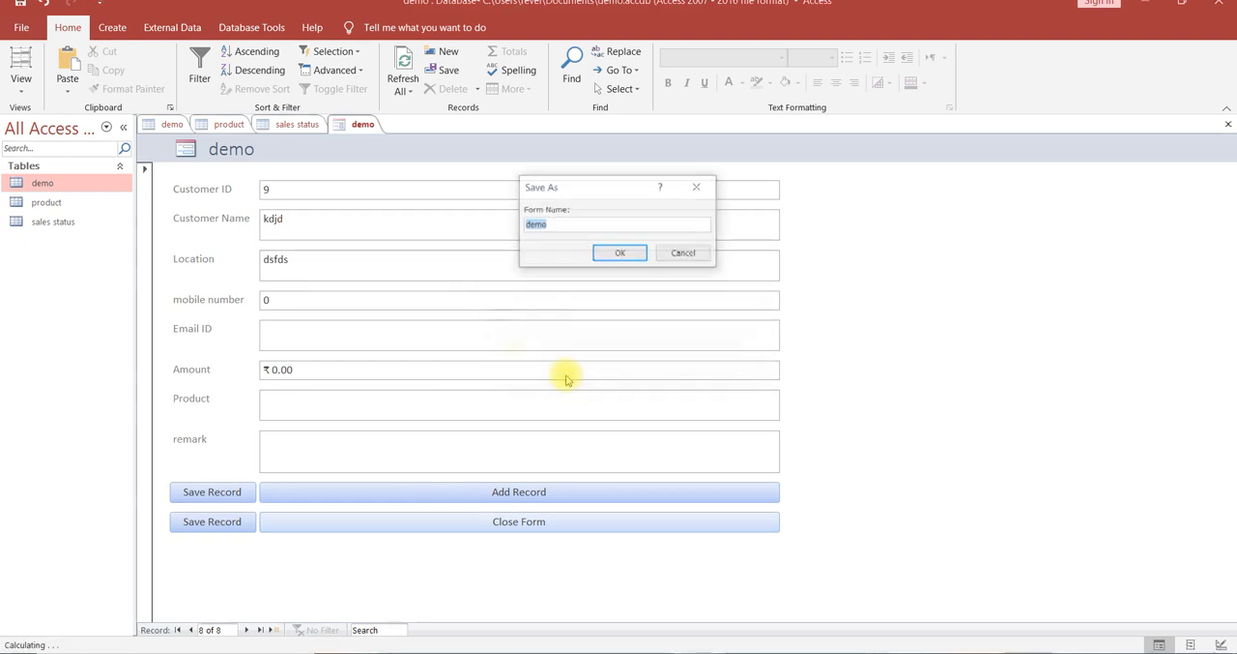
click(600, 255)
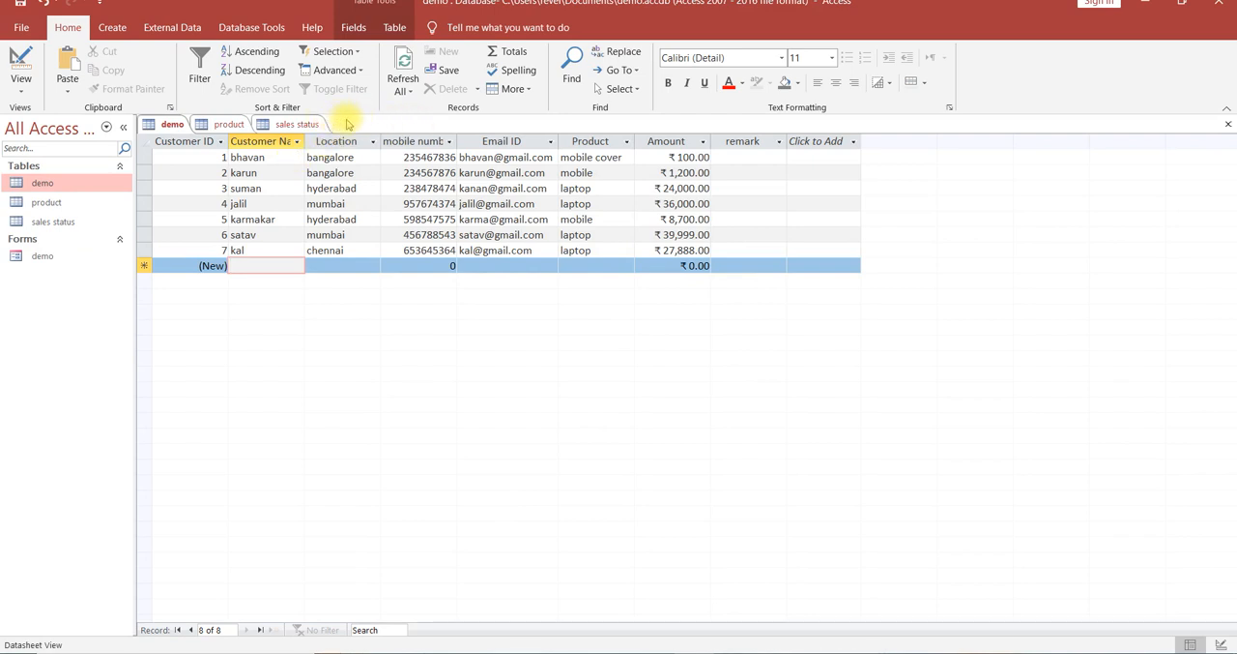
Open the saved demo form to check it and close it again.
double_click(43, 256)
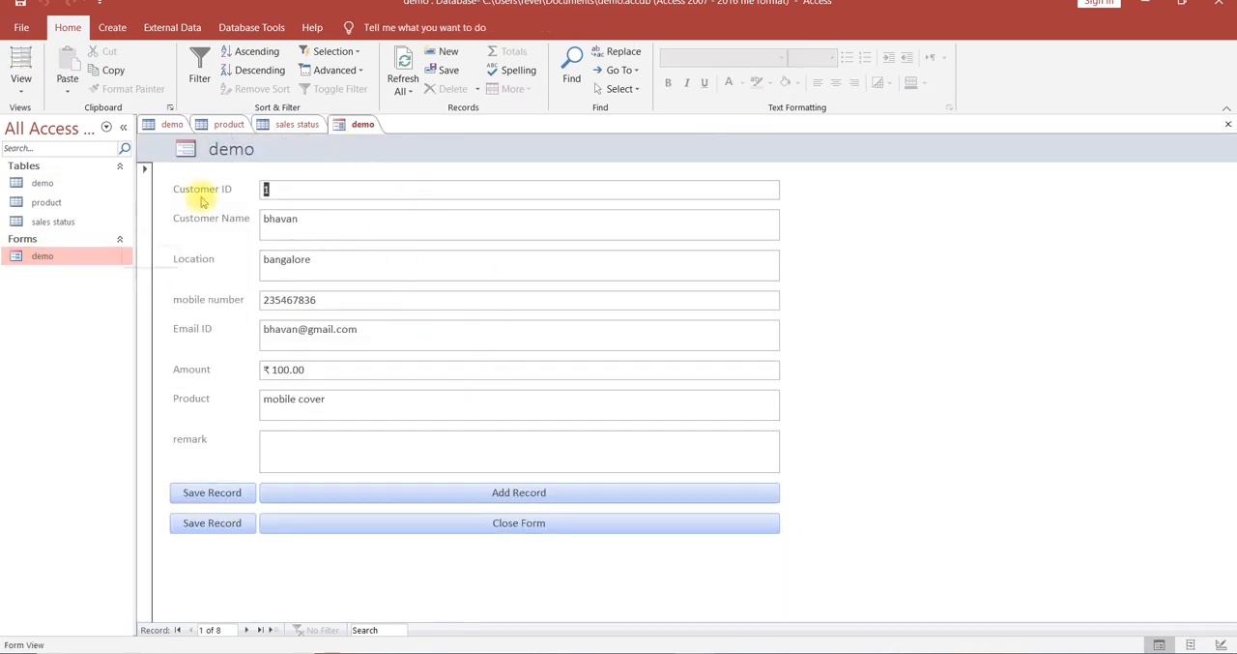
right_click(359, 127)
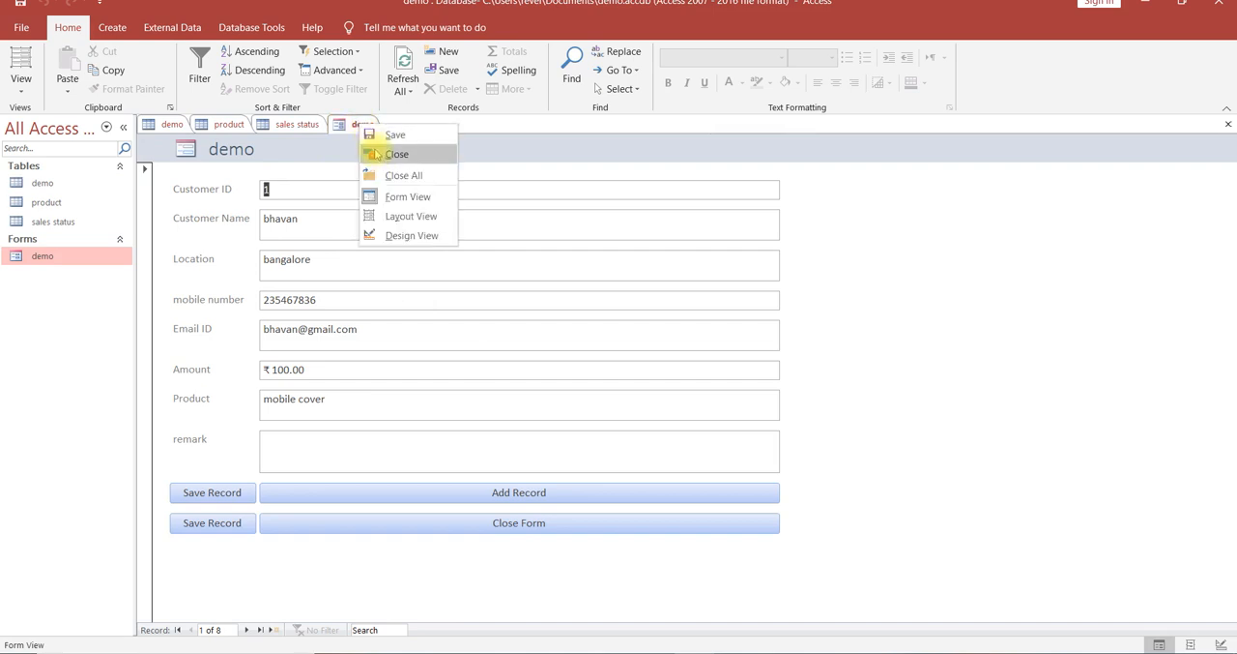
click(375, 153)
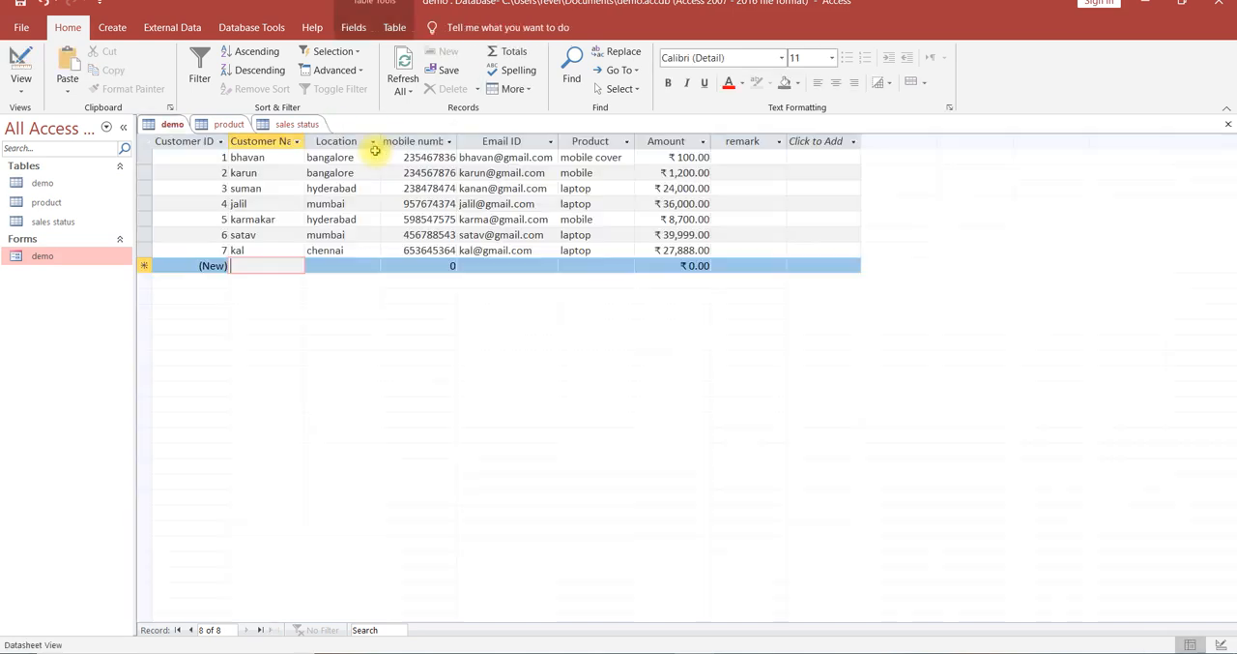
Reopen the demo form, look through the product, sales status and demo tables, and return to the form.
click(35, 261)
double_click(36, 259)
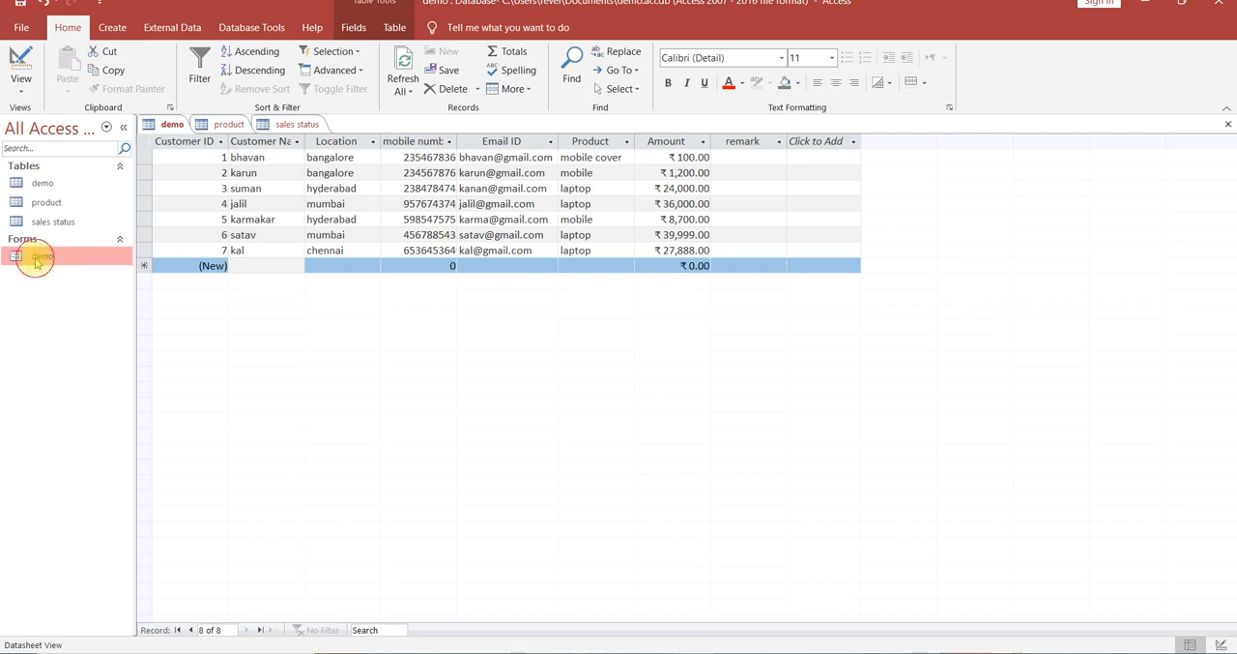
double_click(43, 207)
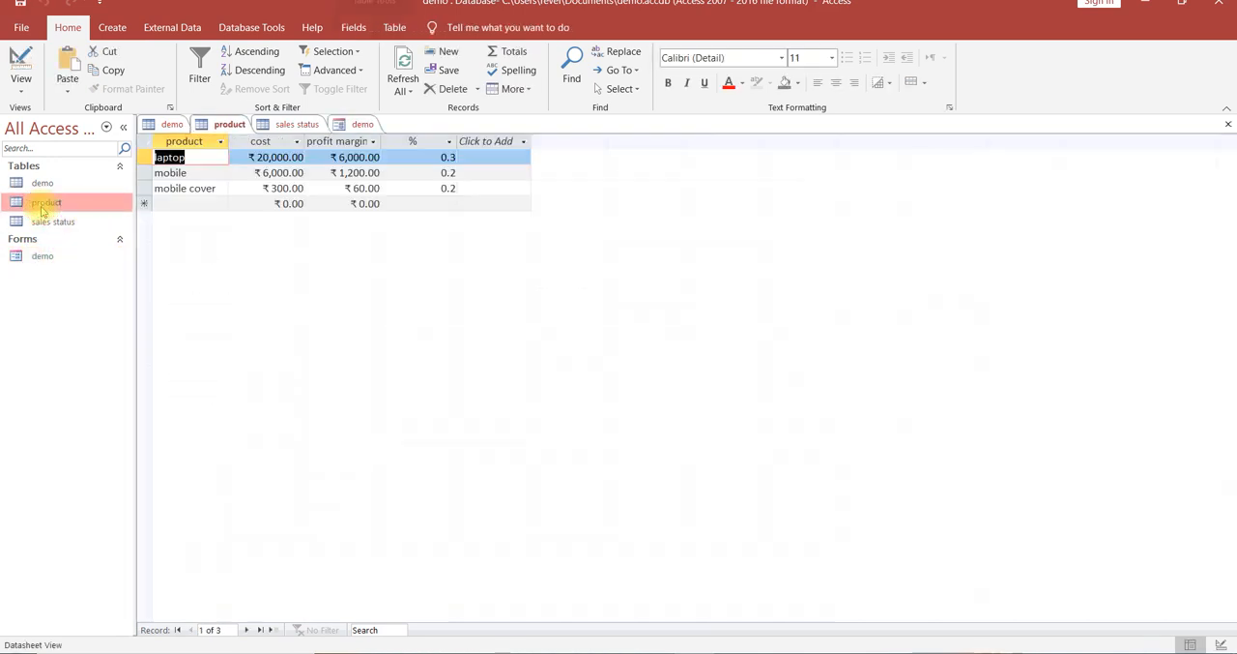
click(45, 223)
double_click(45, 223)
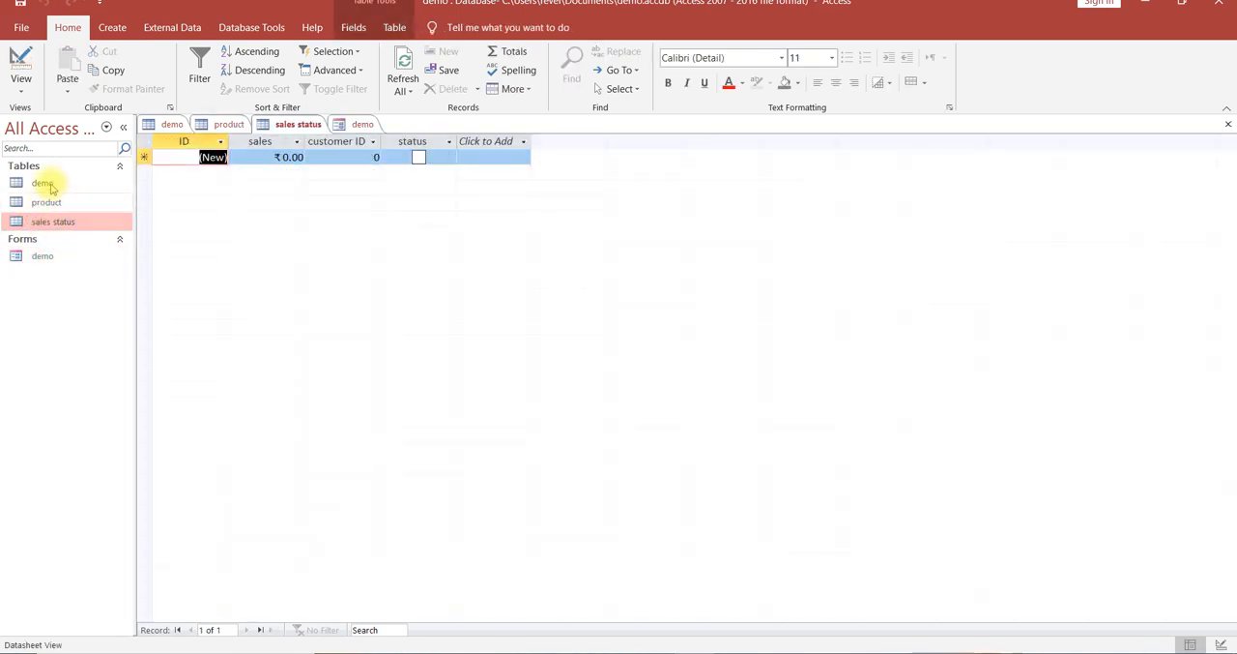
double_click(45, 184)
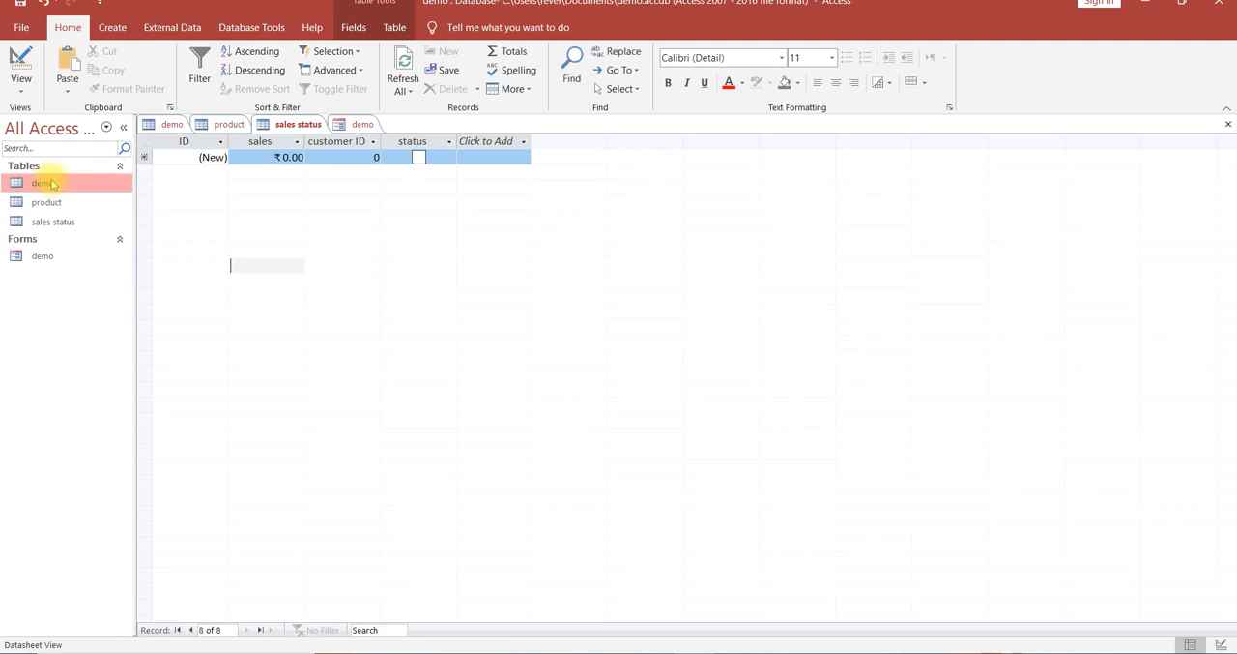
double_click(41, 257)
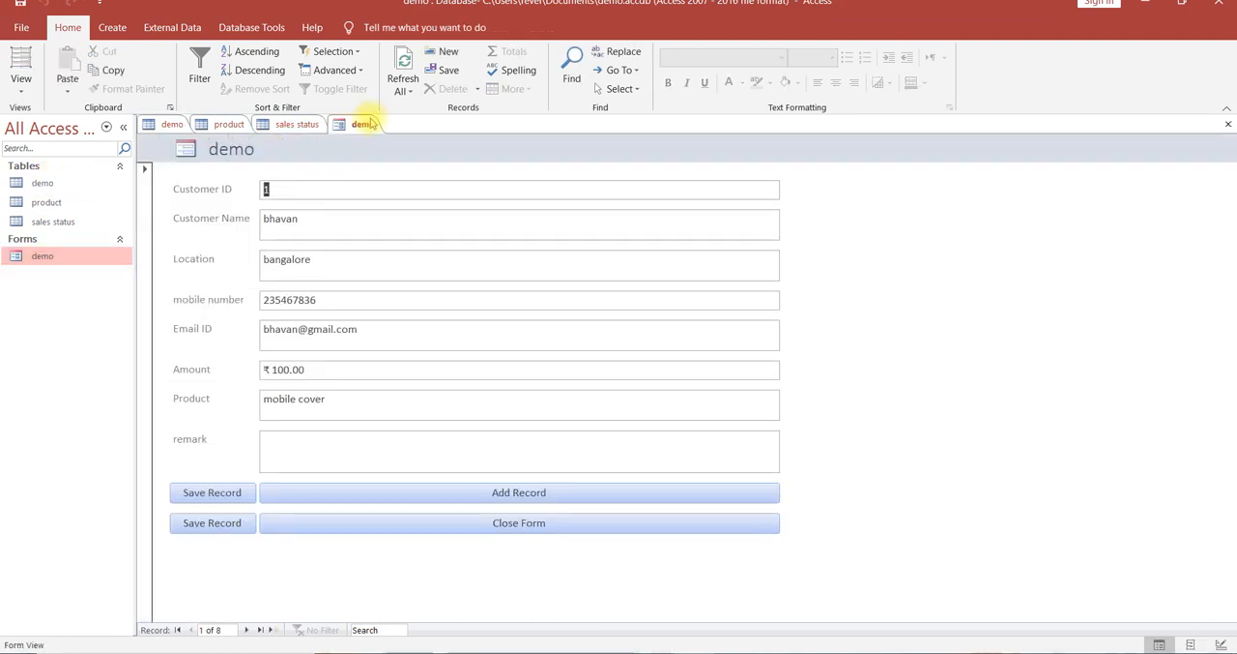
right_click(363, 126)
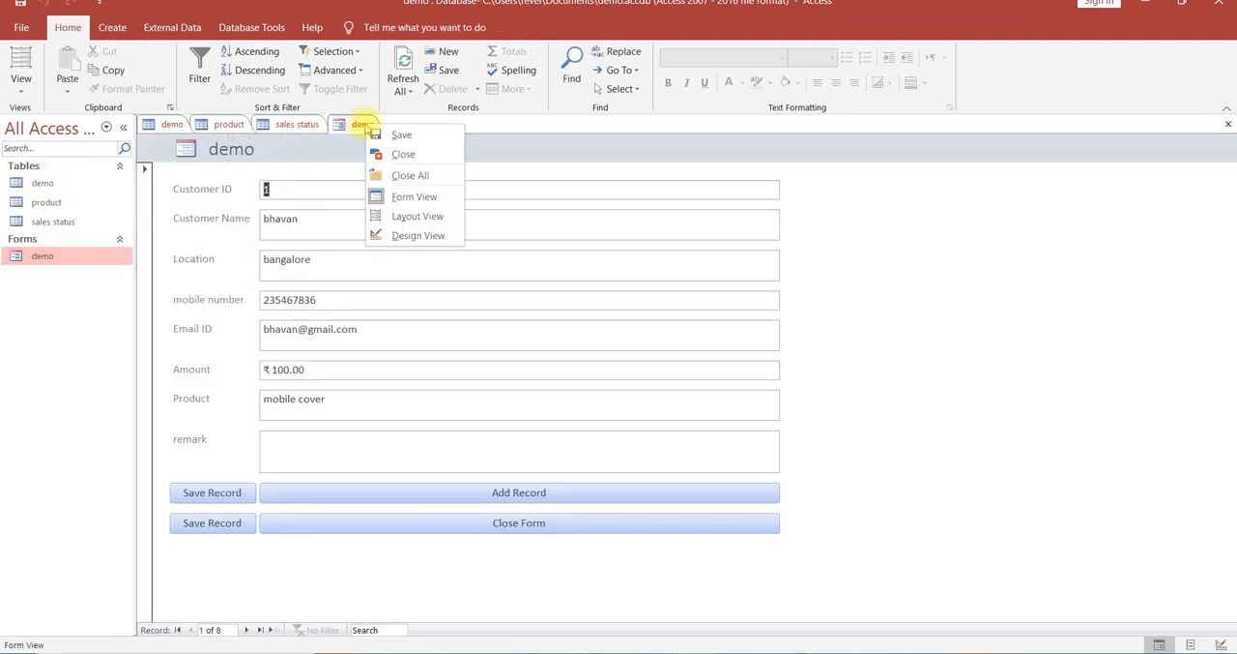
click(898, 333)
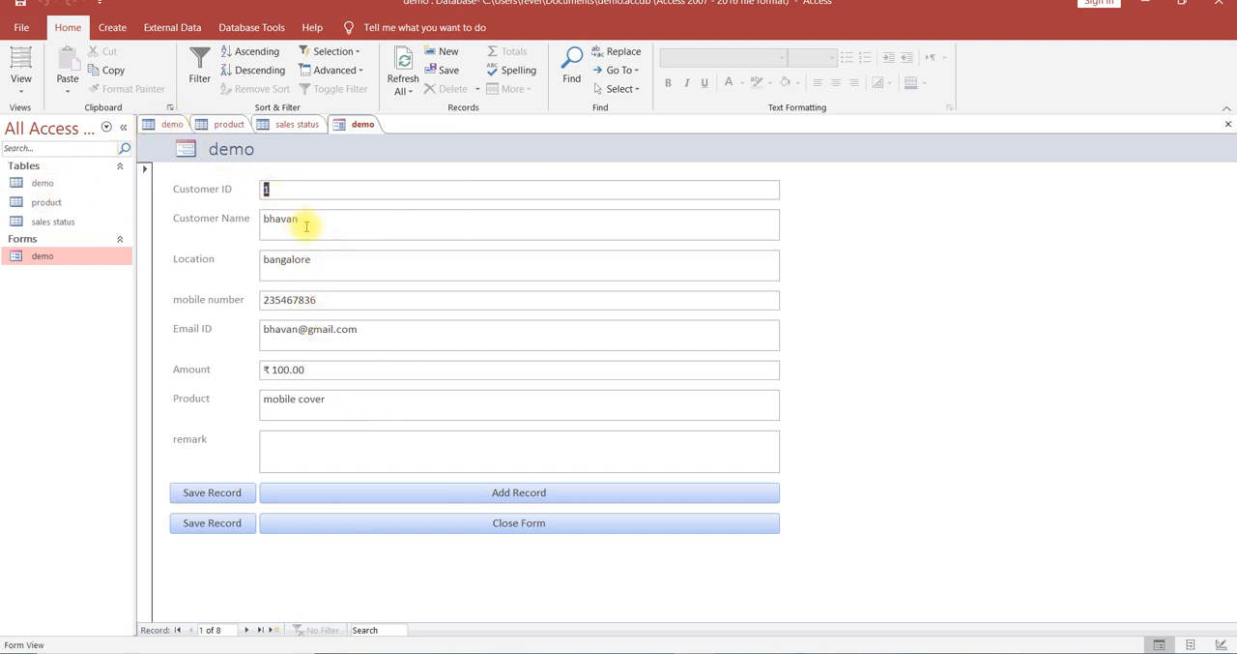
Test the demo form's Add Record and Close Form commands without entering any data.
click(491, 493)
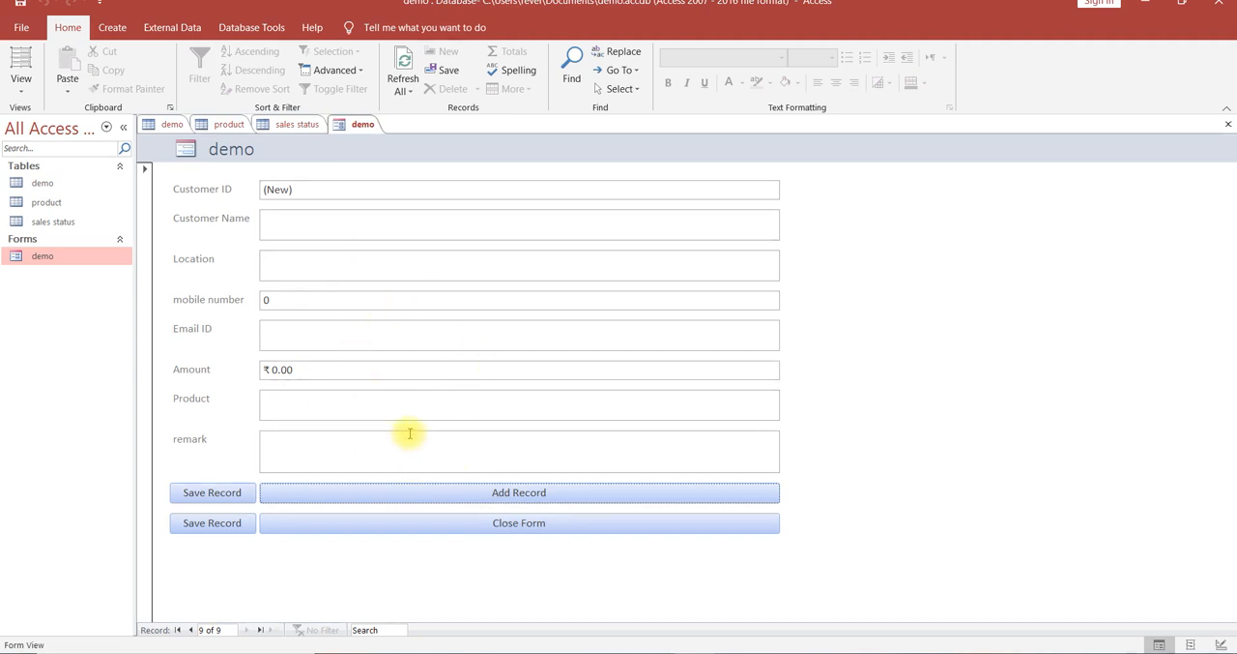
click(538, 522)
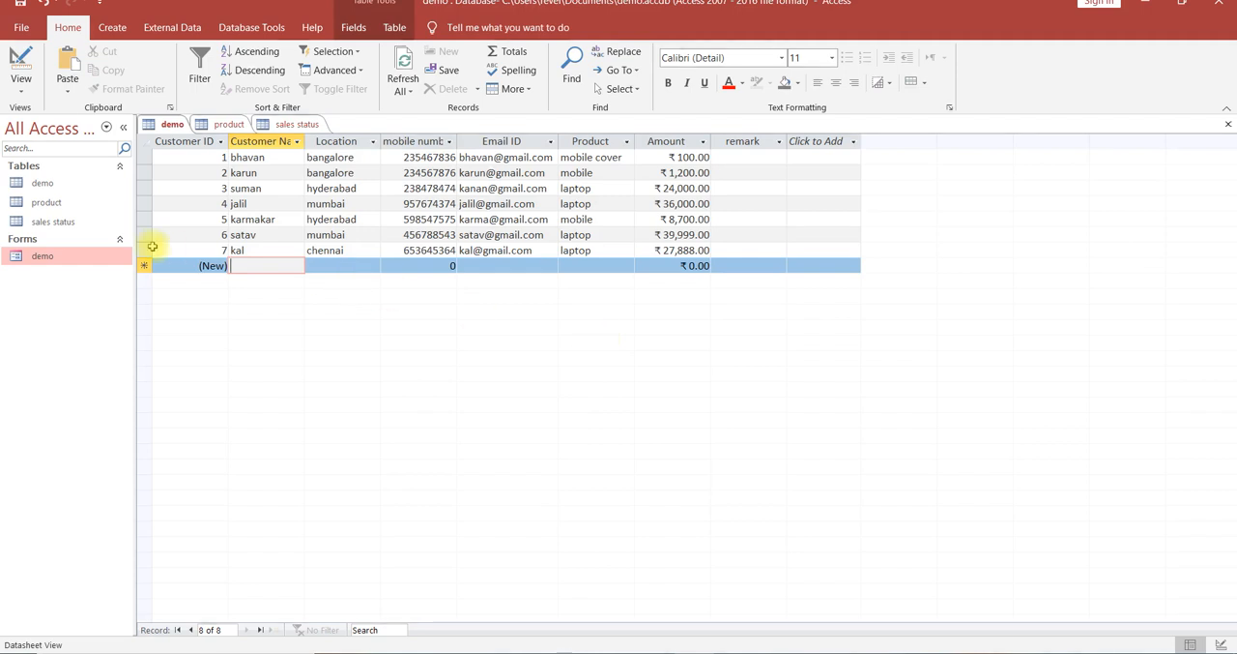
Start a new record in the demo form and enter the customer's name, location bangalore, mobile number and e-mail.
double_click(54, 257)
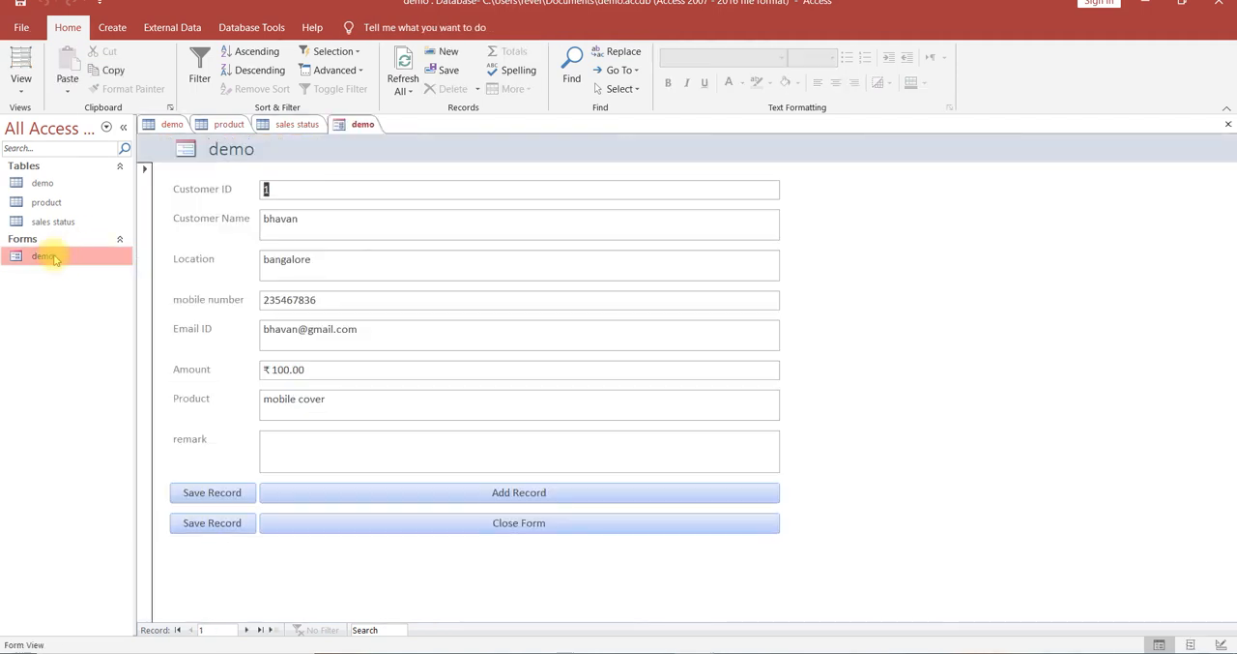
click(463, 500)
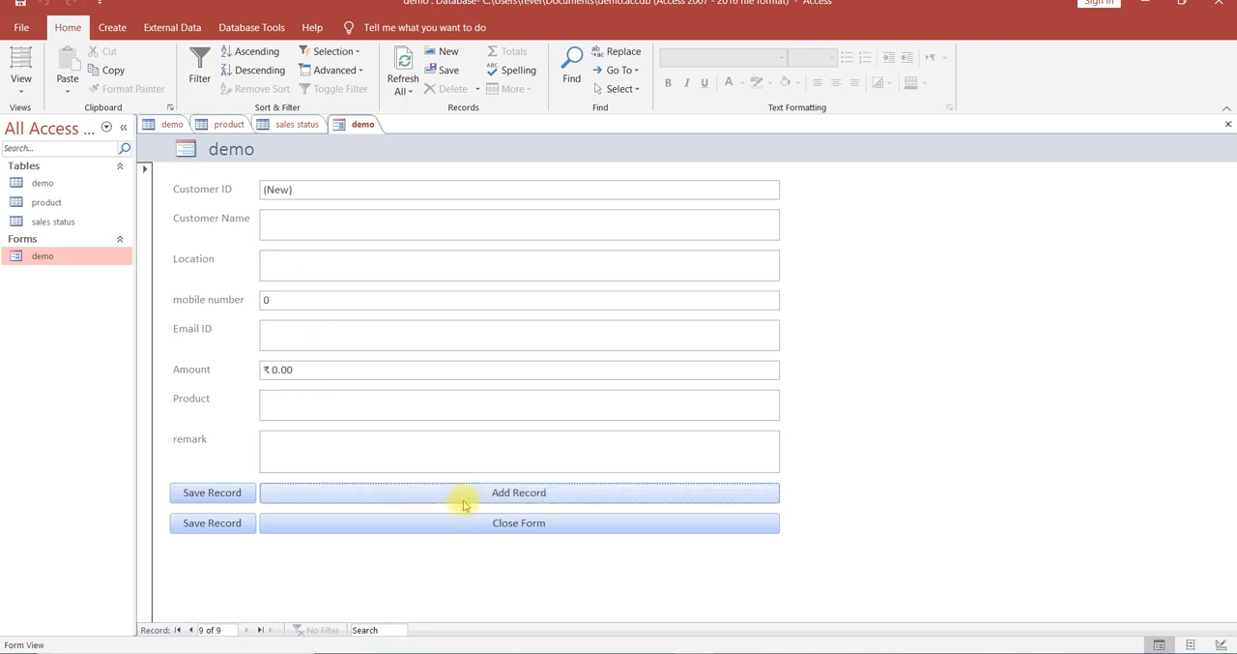
click(319, 227)
text(karn)
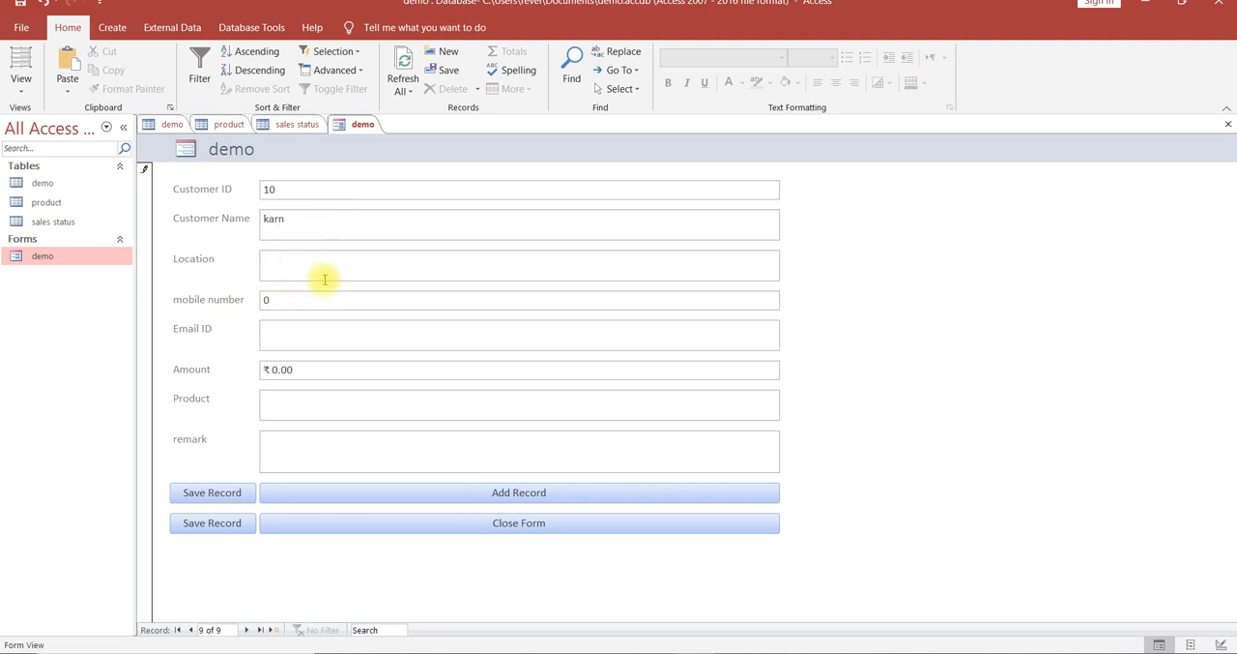
click(304, 269)
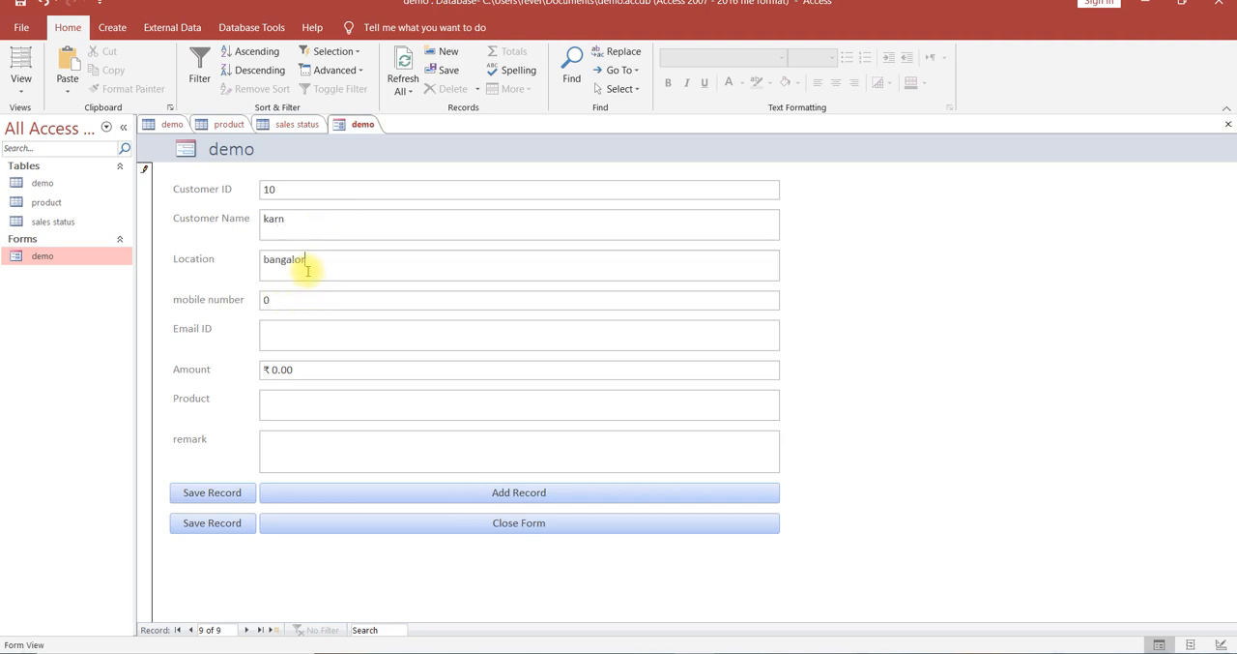
text(bangalore)
click(290, 302)
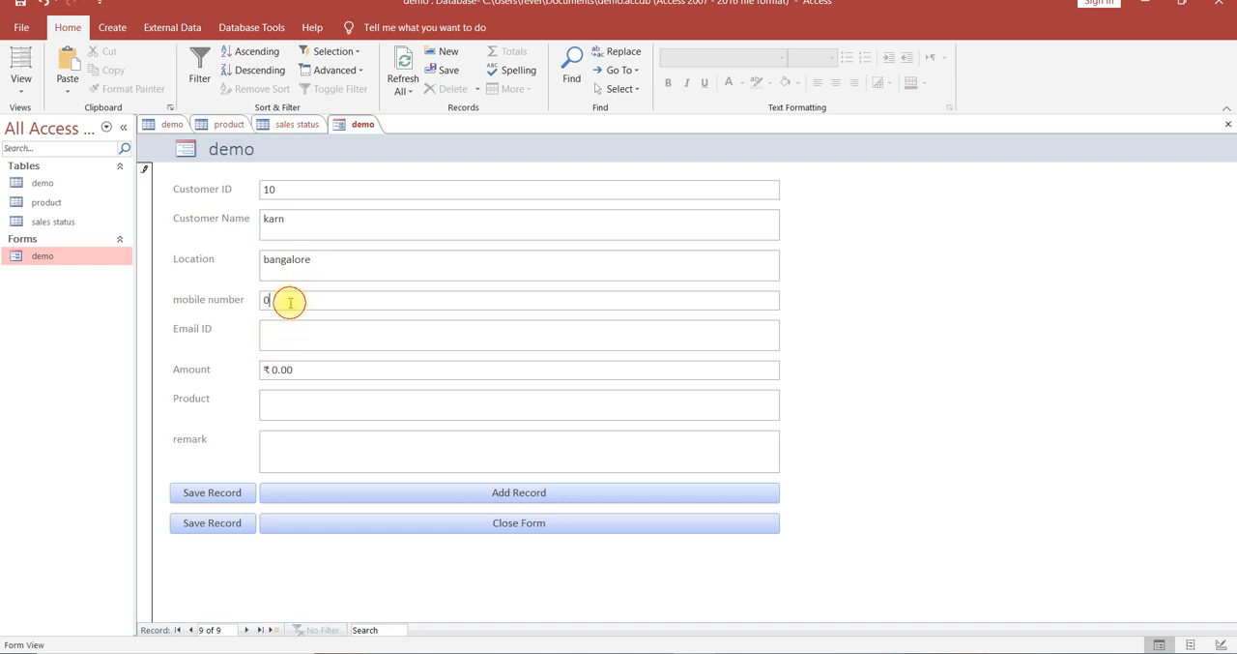
click(288, 338)
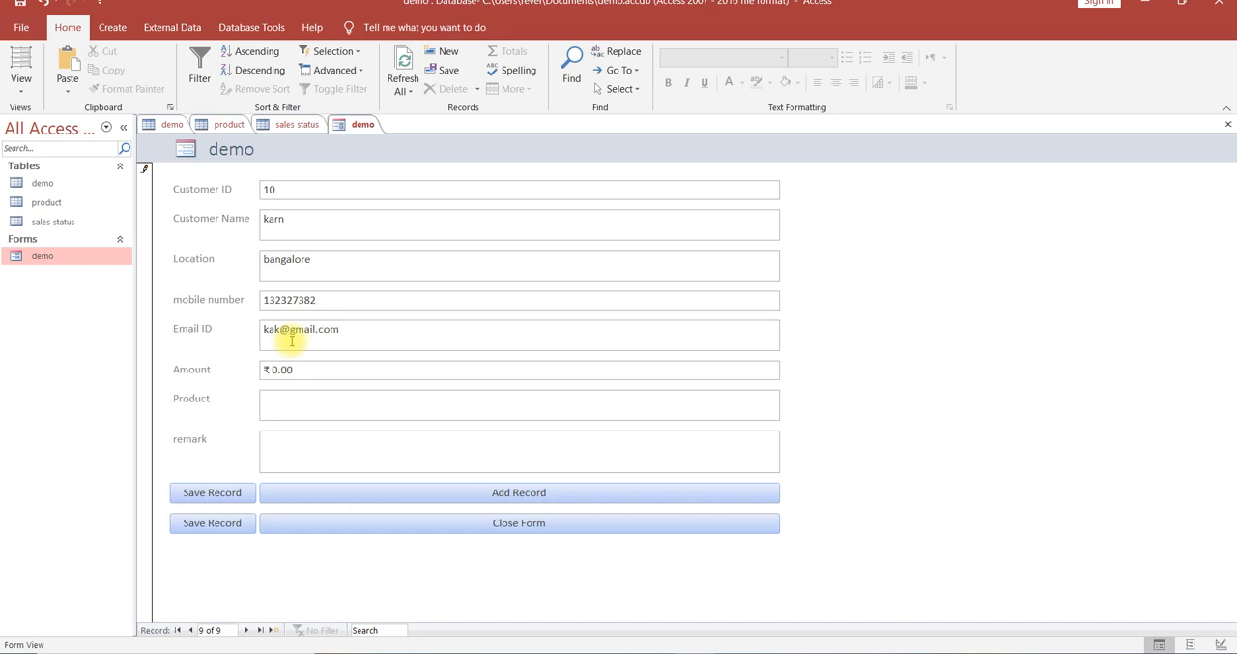
Enter an amount of 200 and the product mobile cover in the new record, leaving the remark empty.
key(Tab)
text(200)
key(Tab)
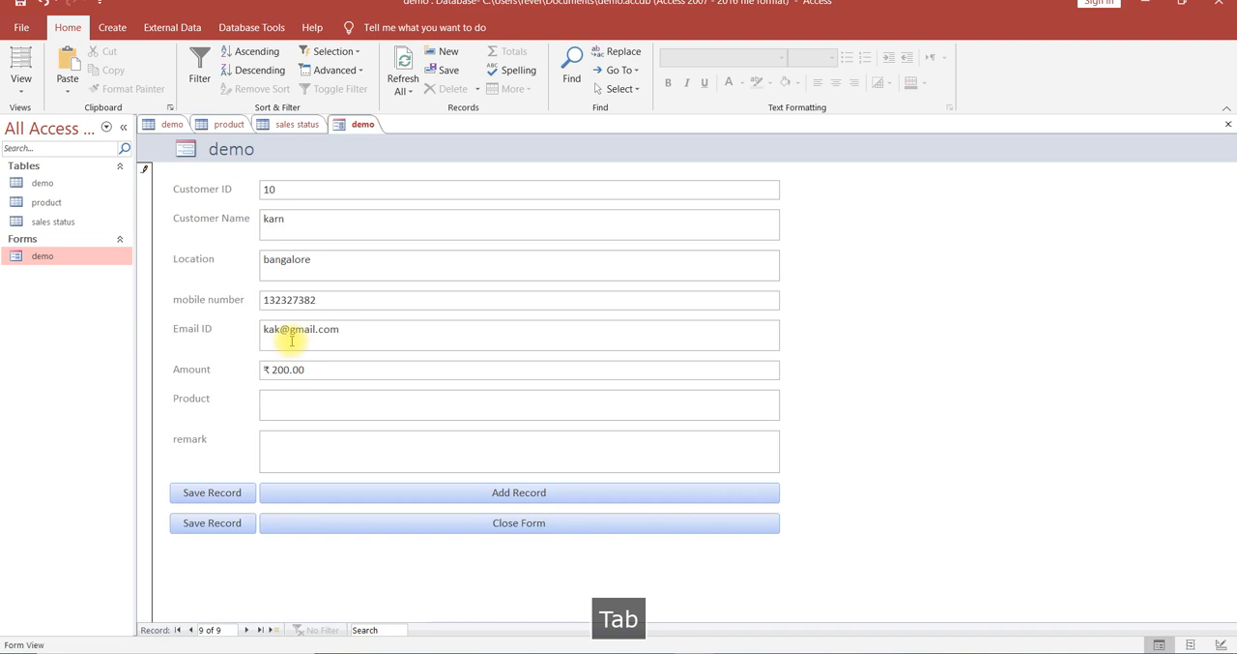
text(mobile )
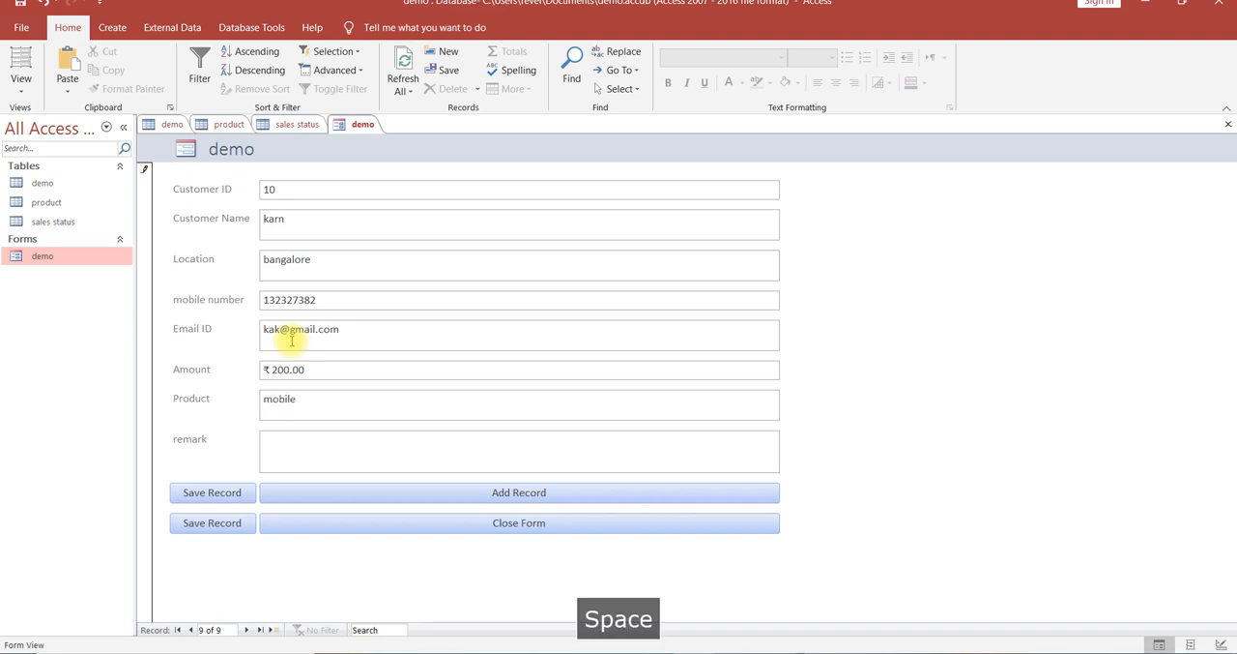
text(co)
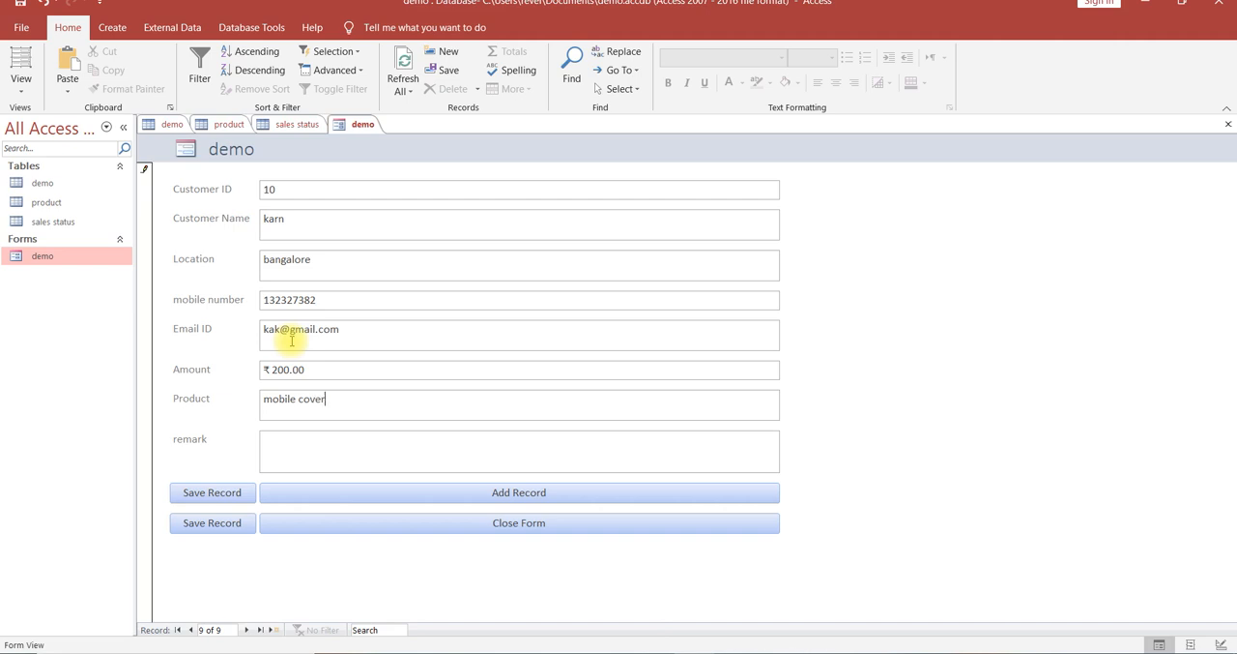
text(ver)
key(Tab)
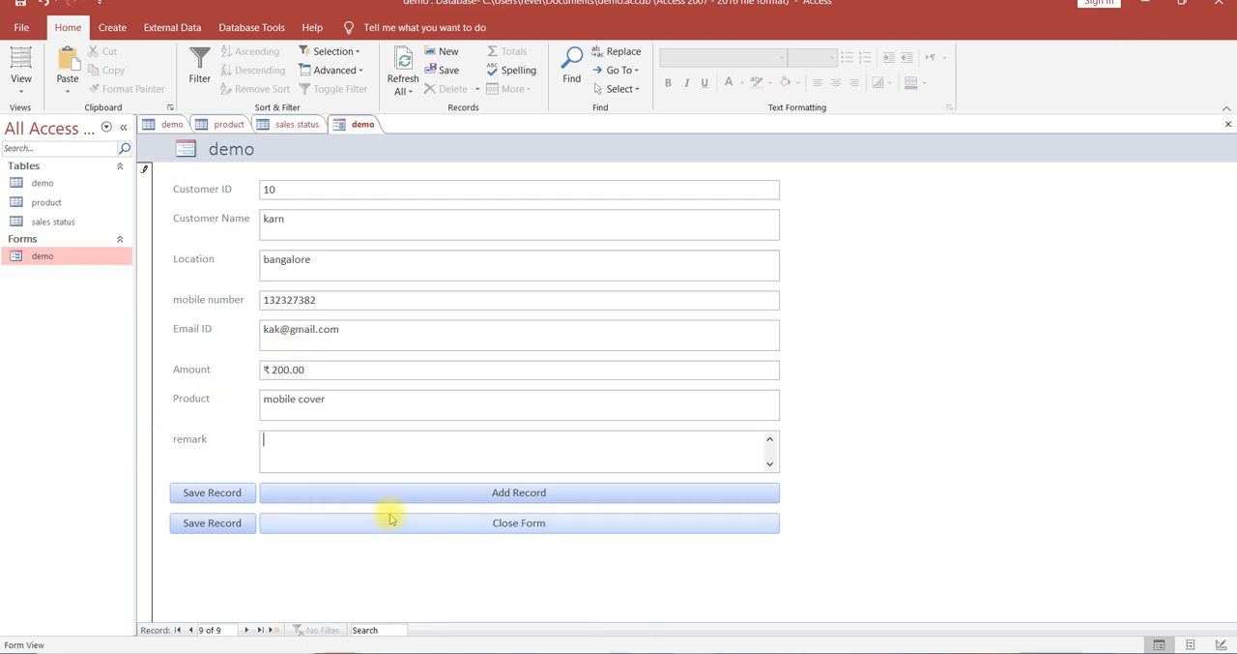
Save the new record, close the form with its own command and refresh the demo table.
click(222, 495)
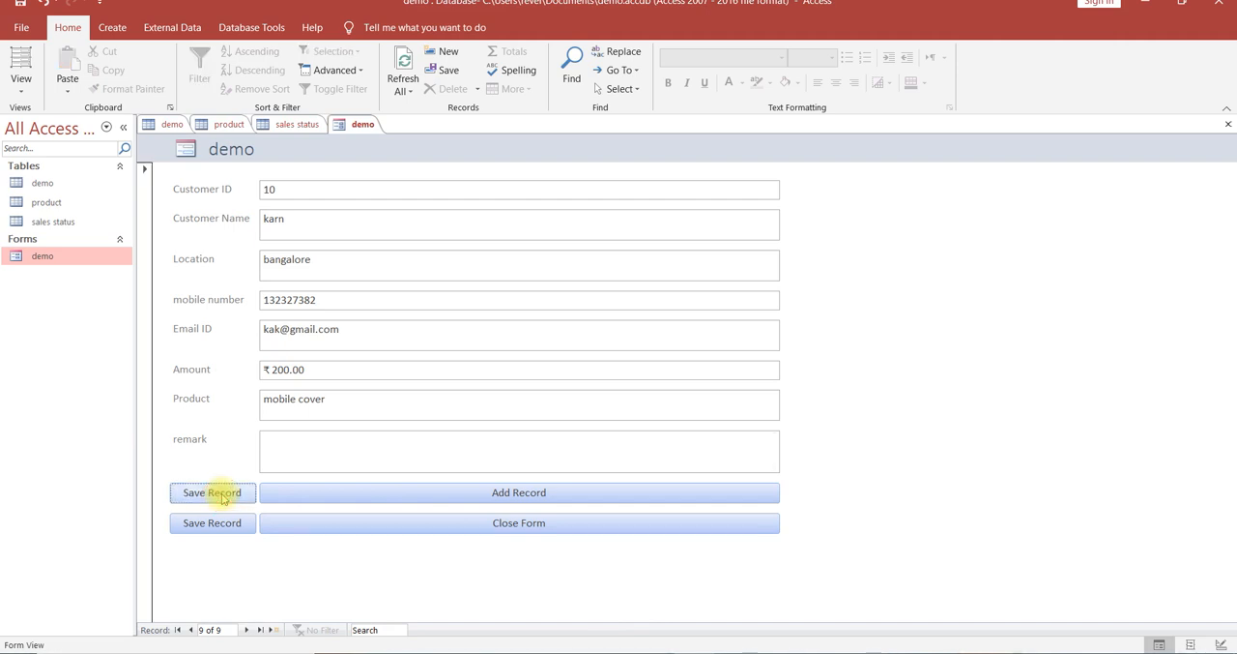
click(373, 531)
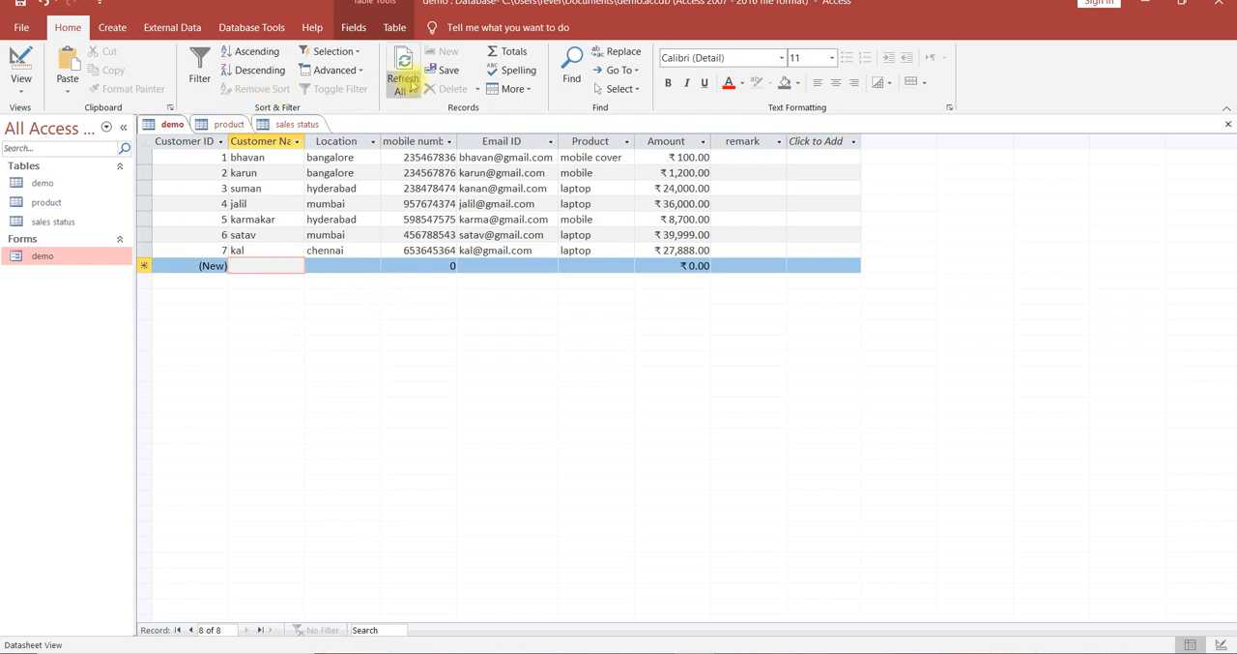
click(404, 62)
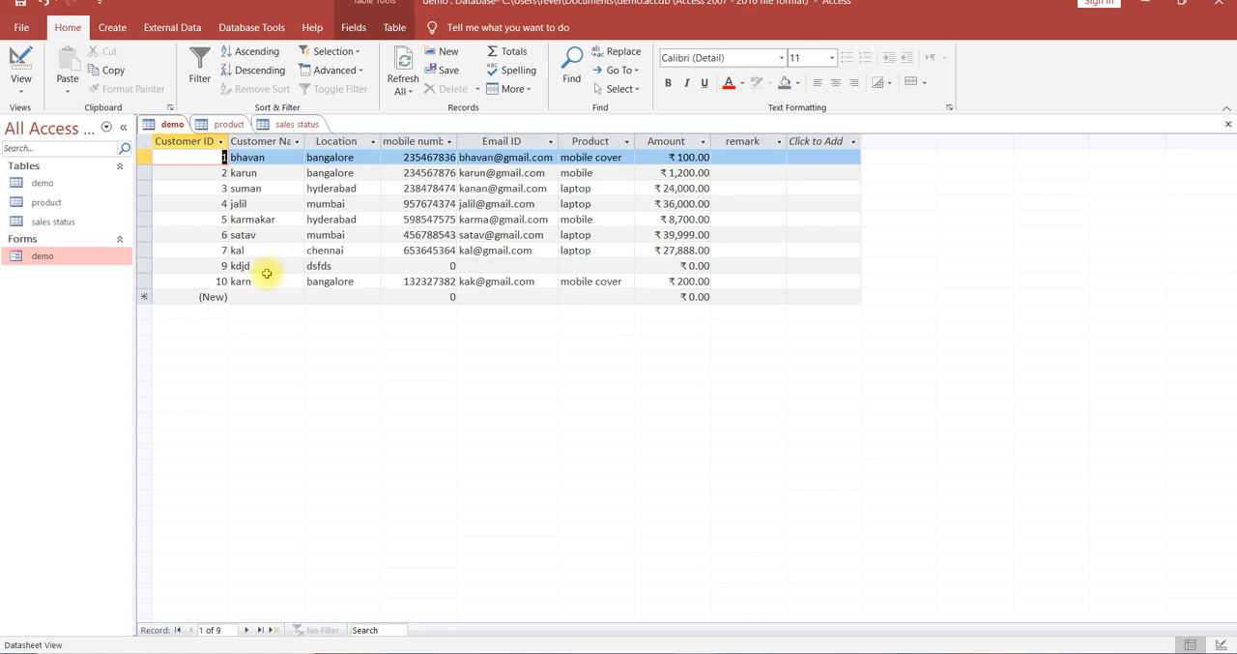
Delete the incomplete test record with location dsfds from the demo table.
click(144, 265)
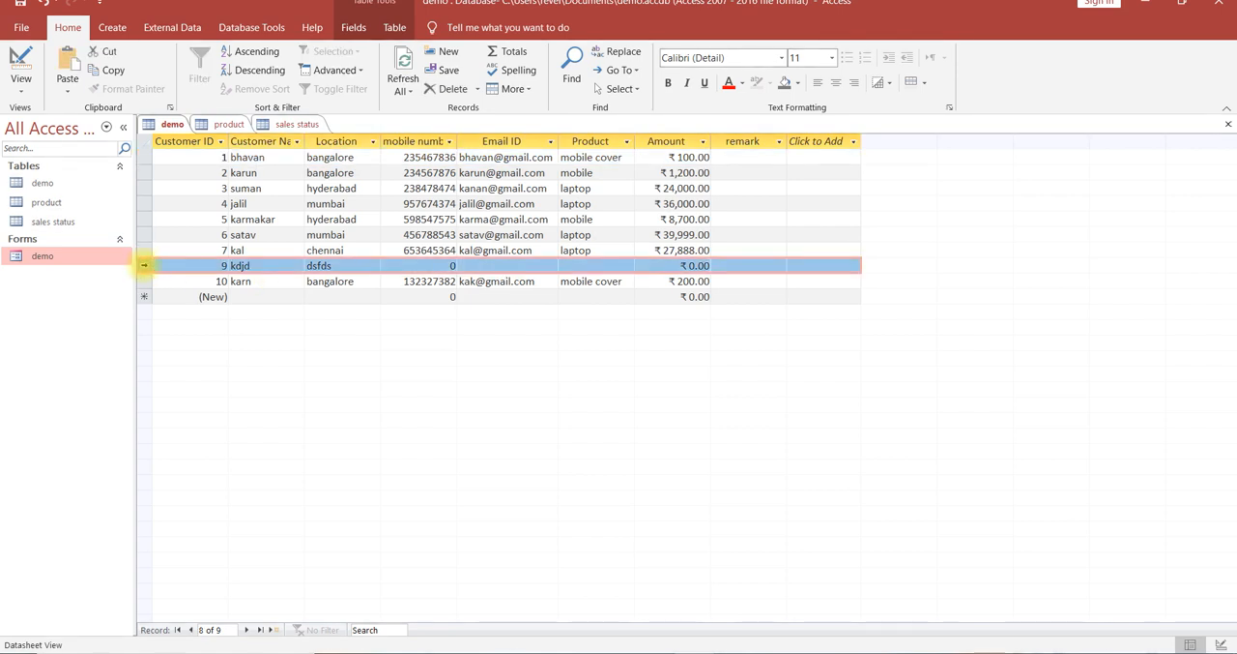
click(476, 89)
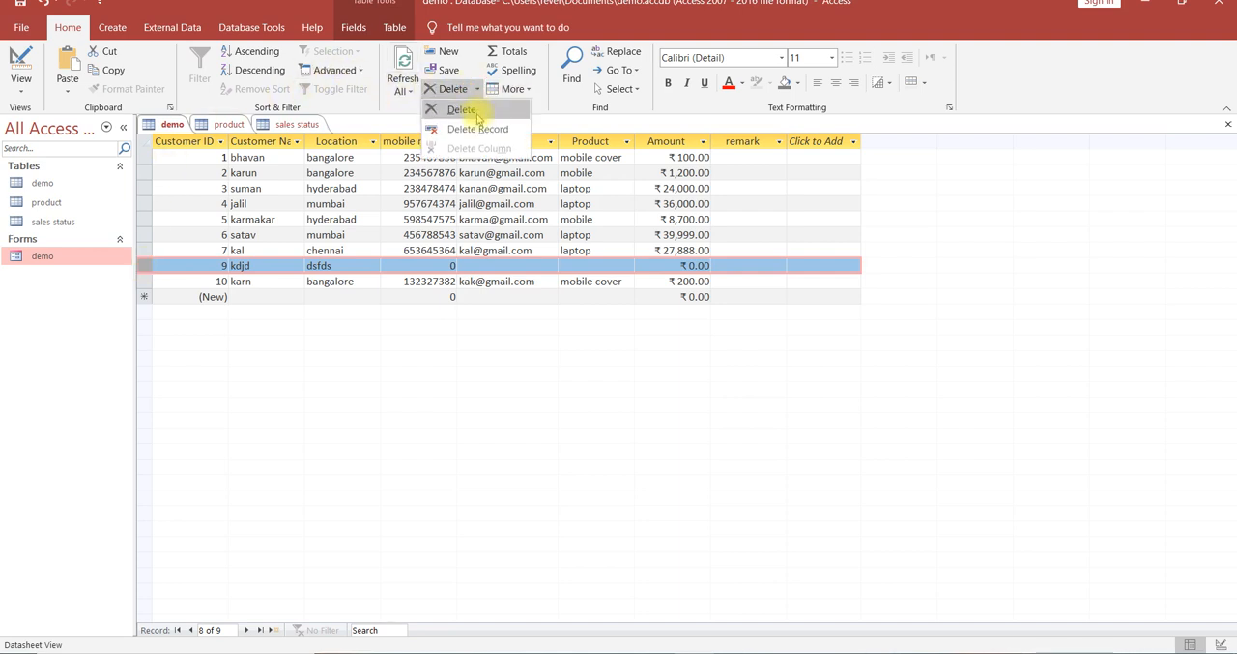
click(478, 128)
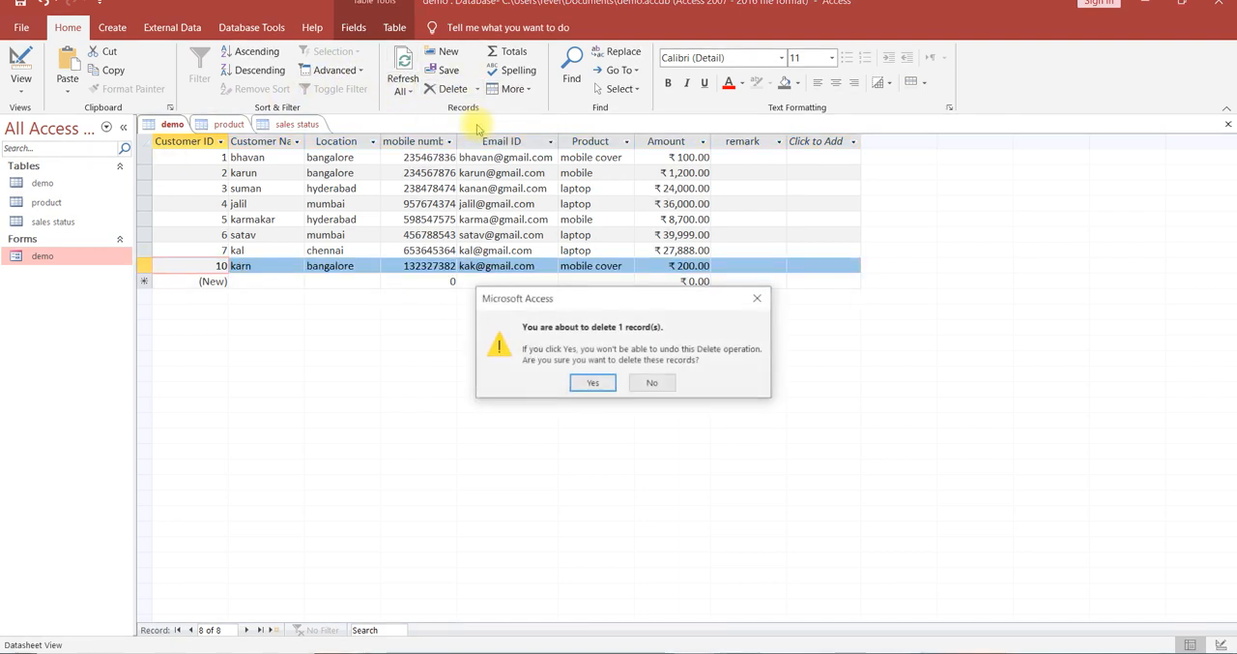
click(587, 384)
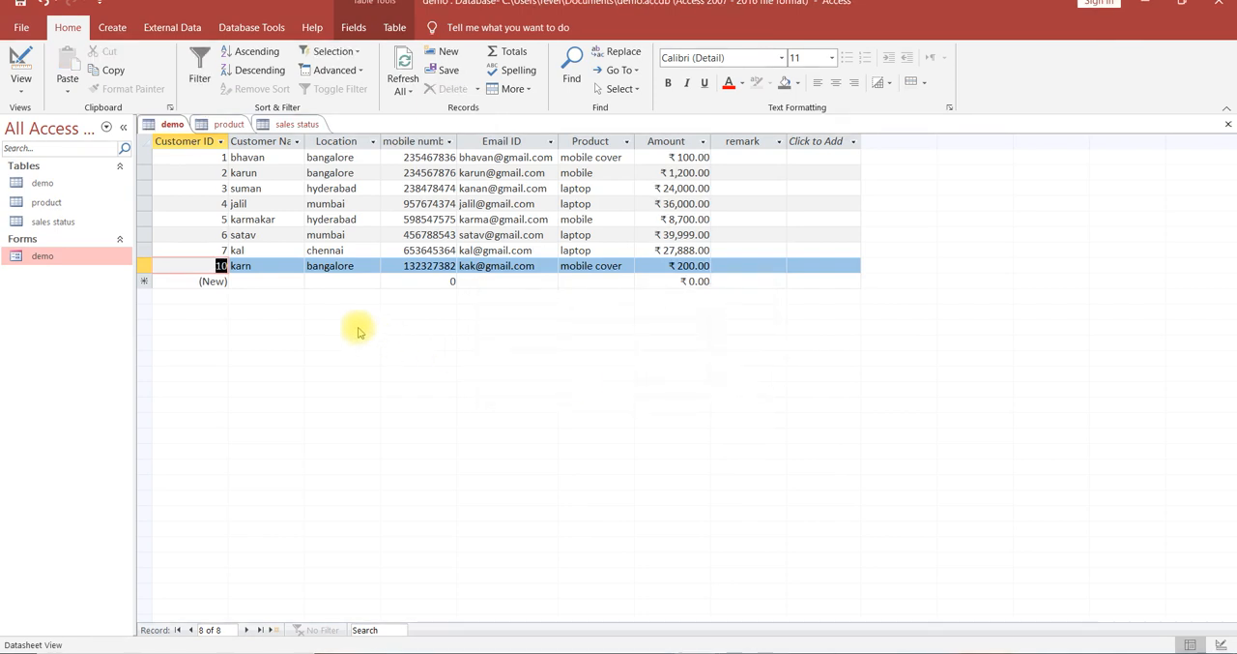
Check the newly added record in the demo table, reopen the demo form and return to the table.
click(283, 265)
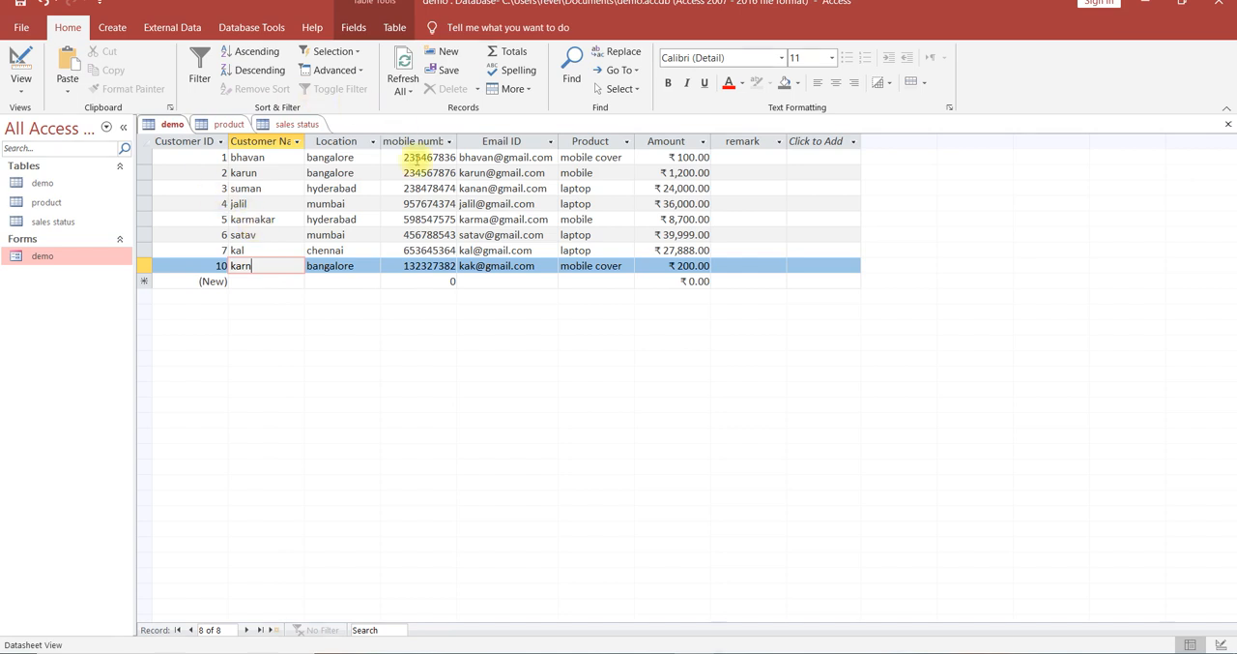
double_click(55, 257)
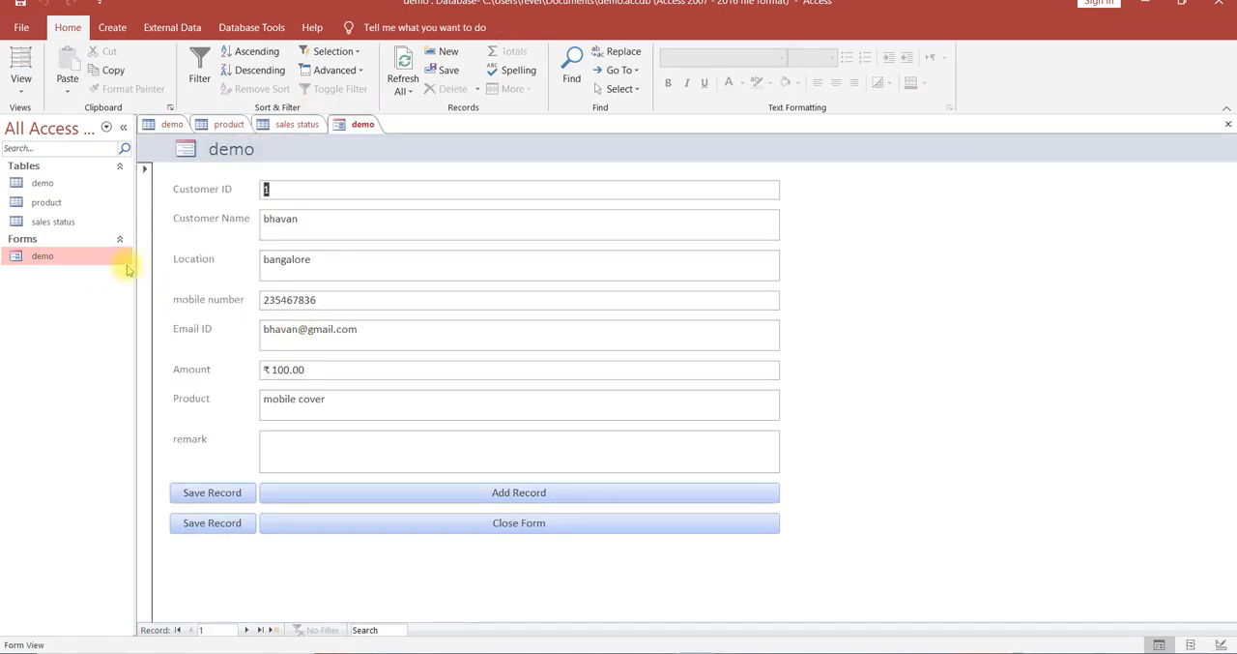
double_click(53, 182)
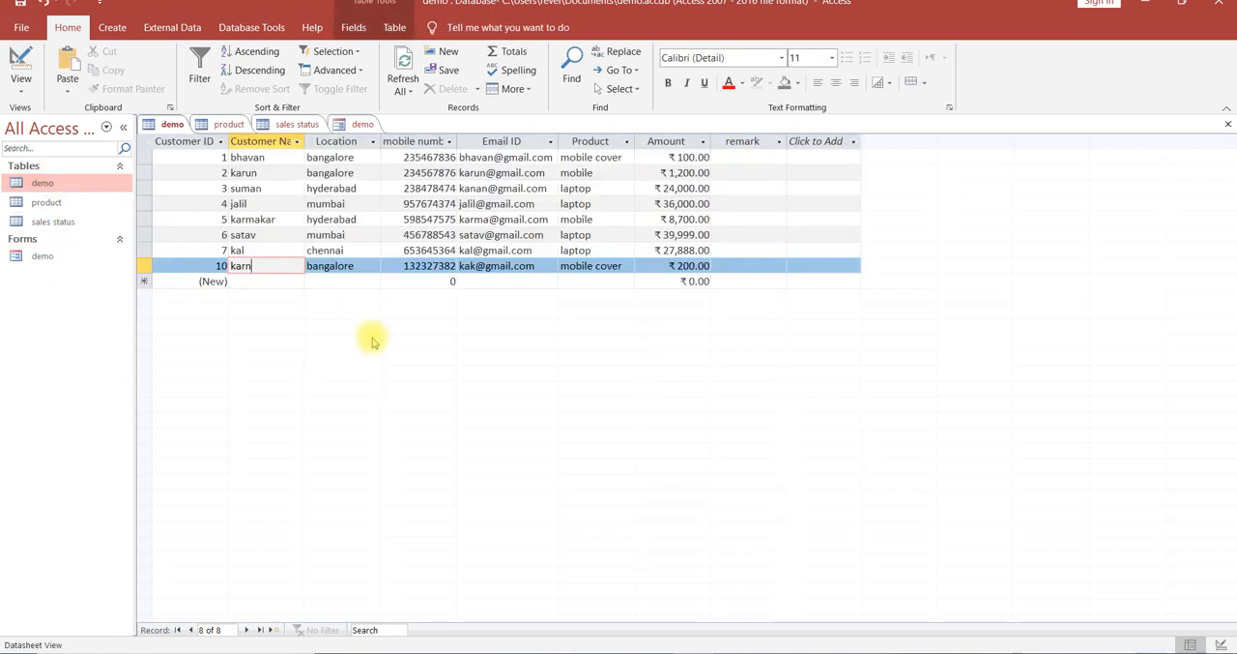